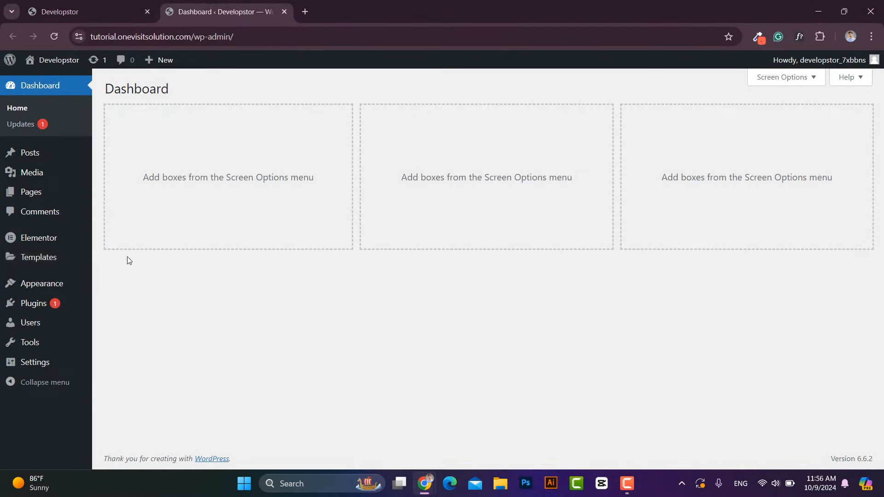
- Create a new Header template in the Theme Builder and dismiss the block library
{"action": "mouse_move", "coordinate": [65, 263]}
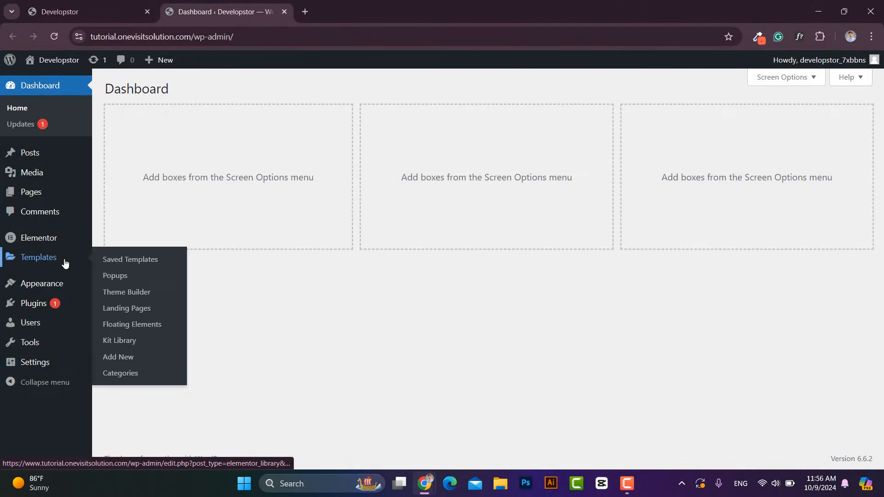
{"action": "left_click", "coordinate": [134, 291]}
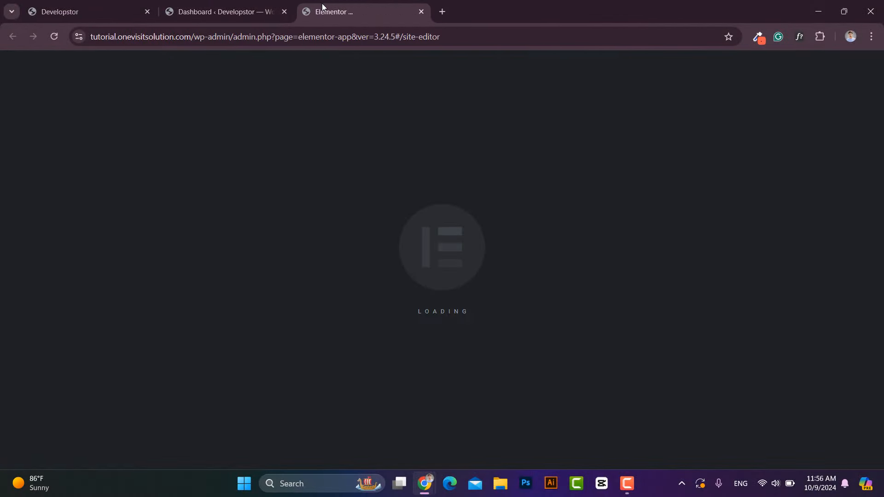
{"action": "left_click", "coordinate": [65, 184]}
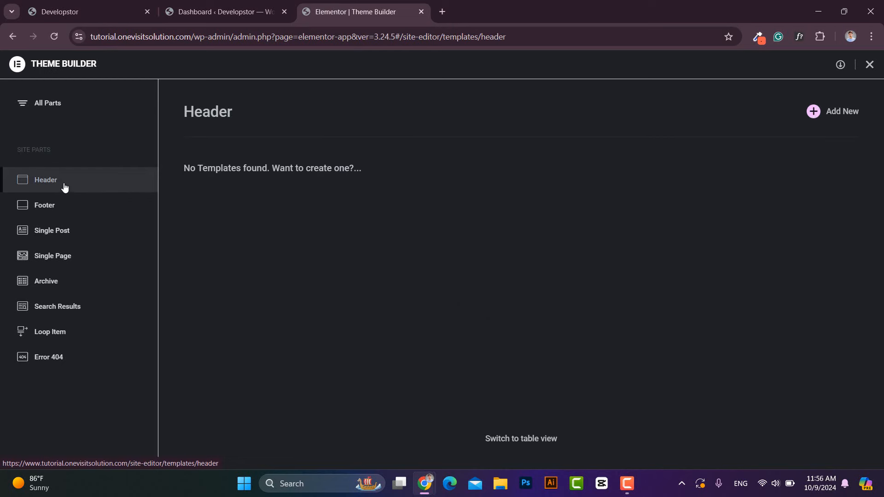
{"action": "left_click", "coordinate": [813, 113]}
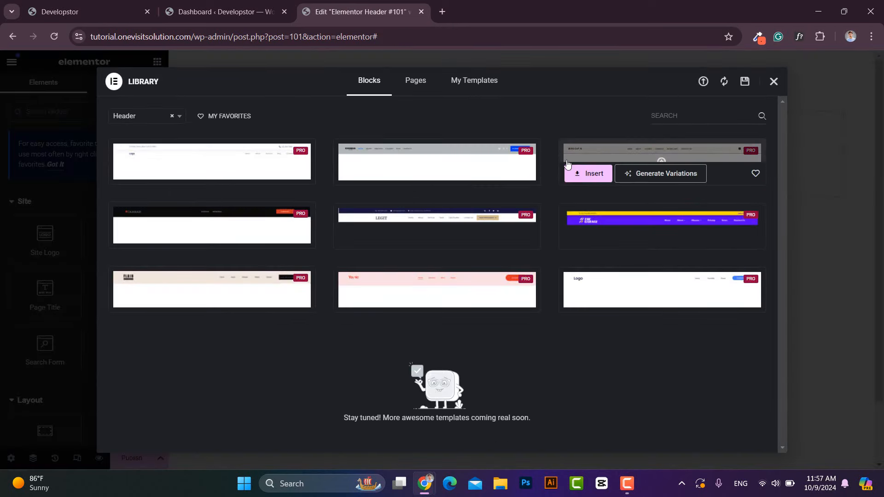
{"action": "left_click", "coordinate": [773, 82]}
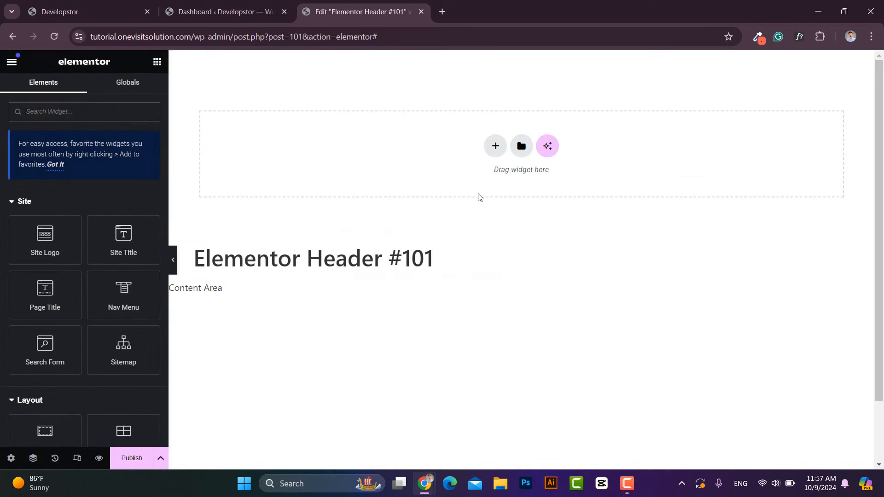
- Add a flexbox container with column direction to the header and unlink its padding sides at 0
{"action": "left_click", "coordinate": [495, 148]}
{"action": "left_click", "coordinate": [475, 184]}
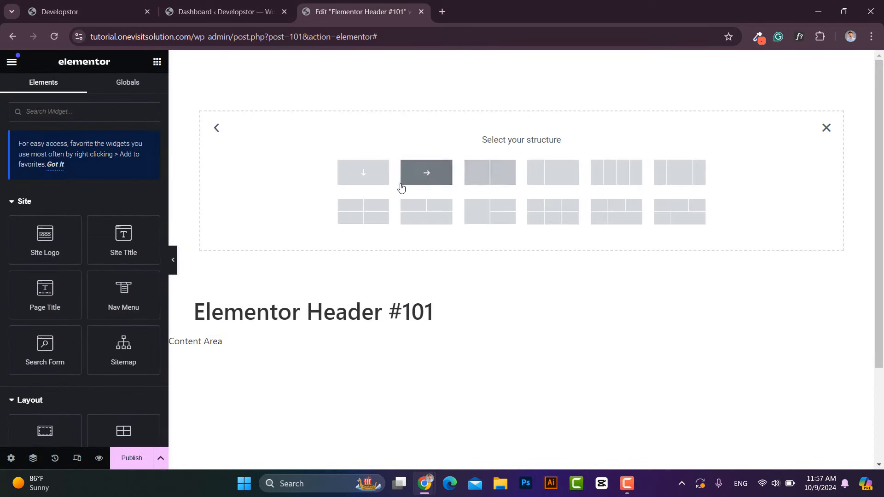
{"action": "left_click", "coordinate": [360, 184]}
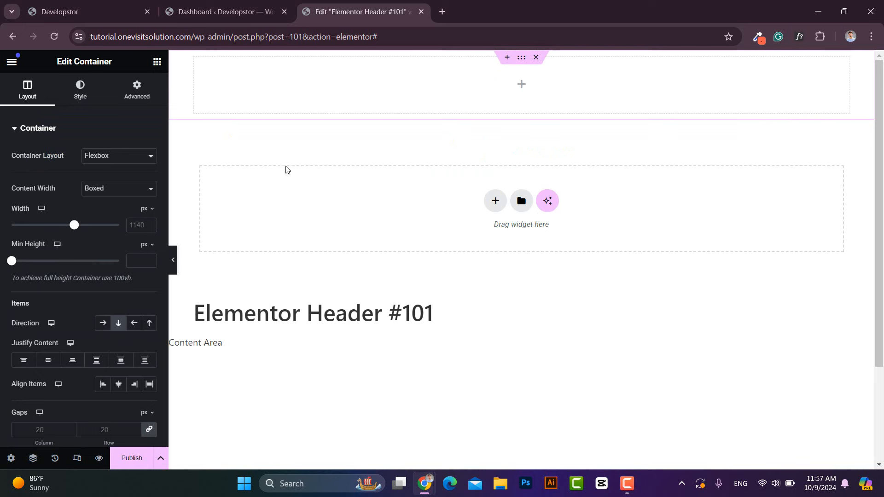
{"action": "left_click", "coordinate": [137, 90]}
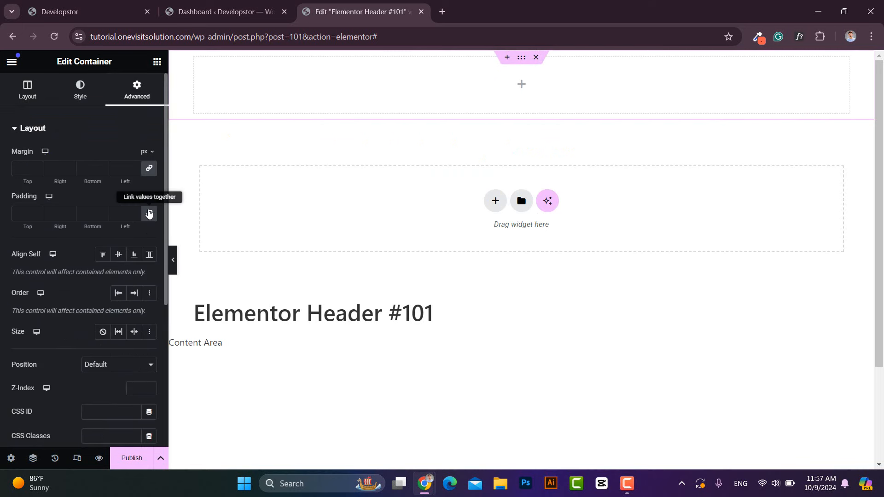
- Nest a second container inside the header container and set its direction to Row - horizontal
{"action": "left_click", "coordinate": [157, 61]}
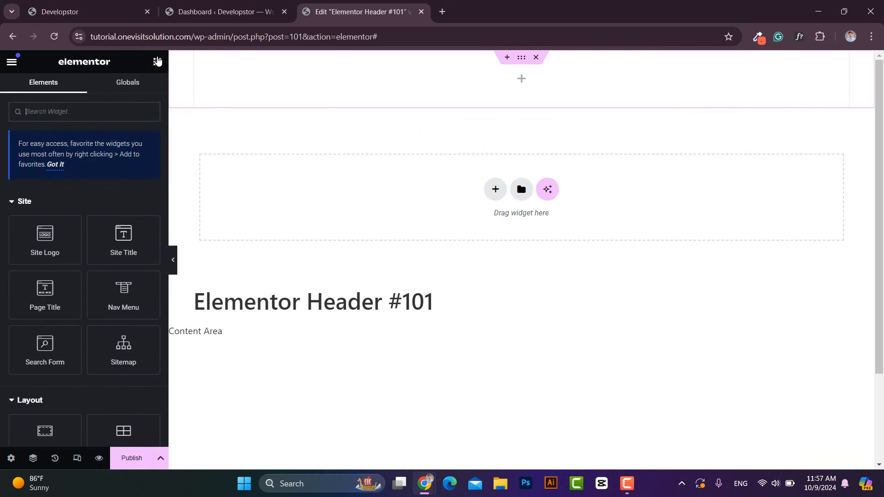
{"action": "scroll", "coordinate": [109, 329], "scroll_direction": "down", "scroll_amount": 3}
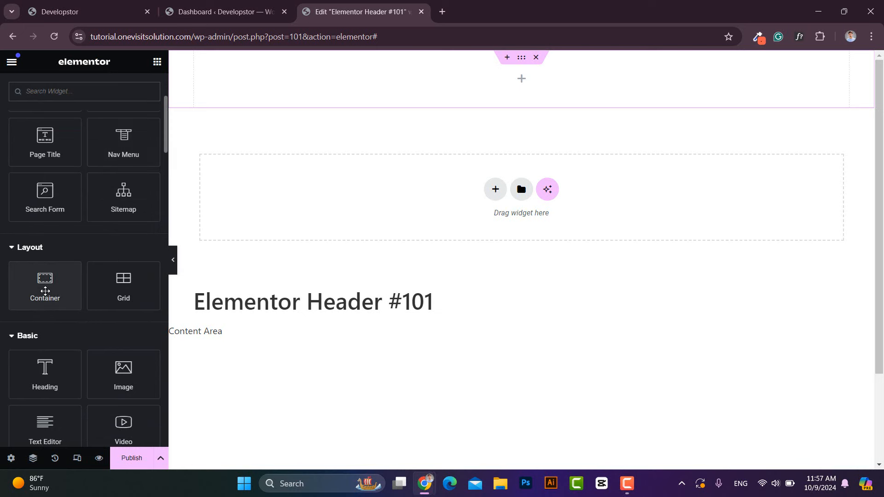
{"action": "left_click_drag", "start_coordinate": [45, 291], "coordinate": [359, 101]}
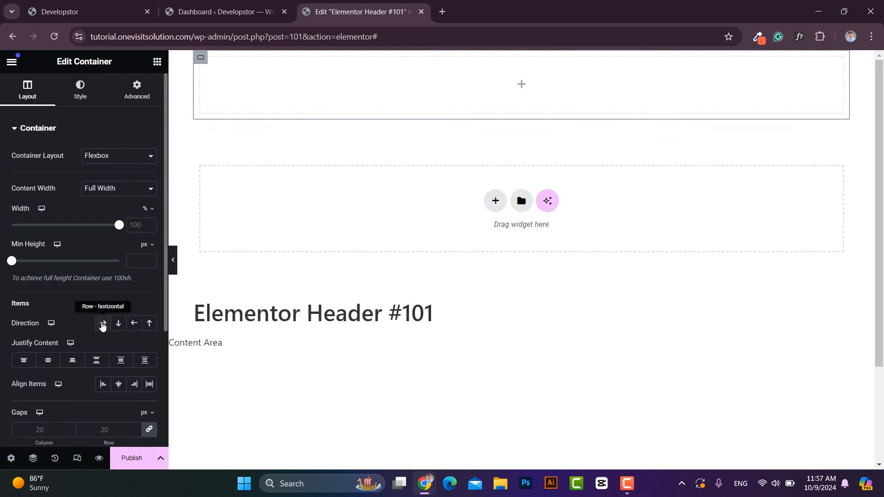
{"action": "left_click", "coordinate": [102, 324]}
- Set the nested container's padding to 10 px on top and bottom and 0 on the right and left
{"action": "left_click", "coordinate": [138, 88]}
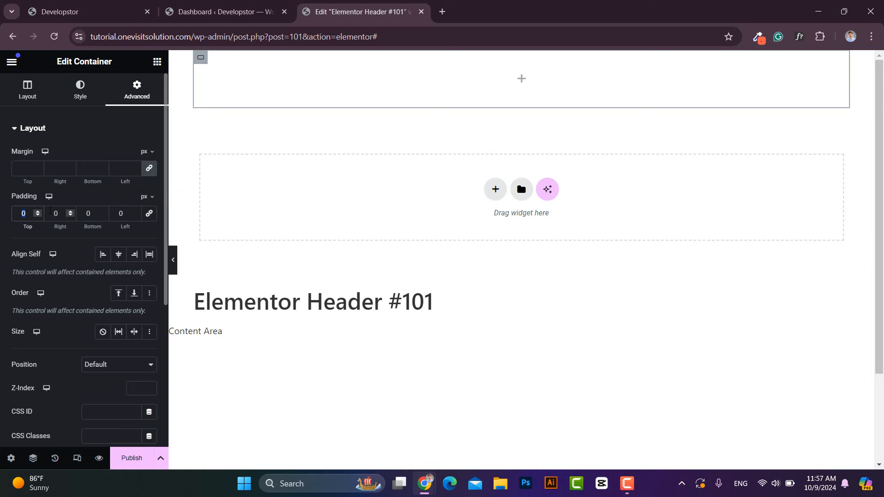
{"action": "type", "text": "10"}
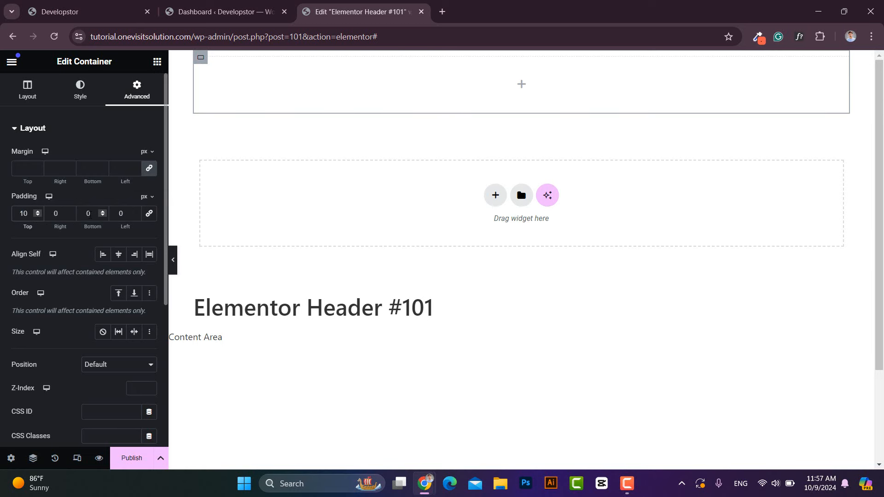
{"action": "double_click", "coordinate": [90, 214]}
{"action": "type", "text": "10"}
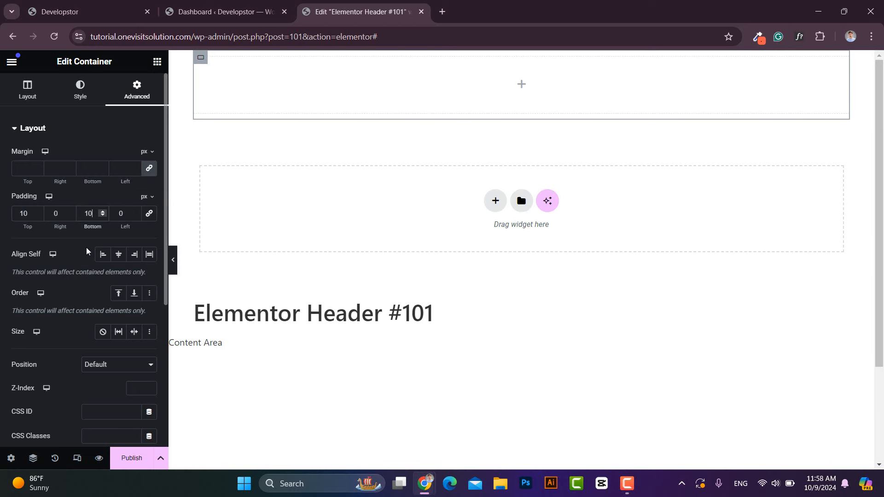
- Show the Navigator, rename the nested container as Inner, and move the Navigator lower on the canvas
{"action": "left_click", "coordinate": [33, 458]}
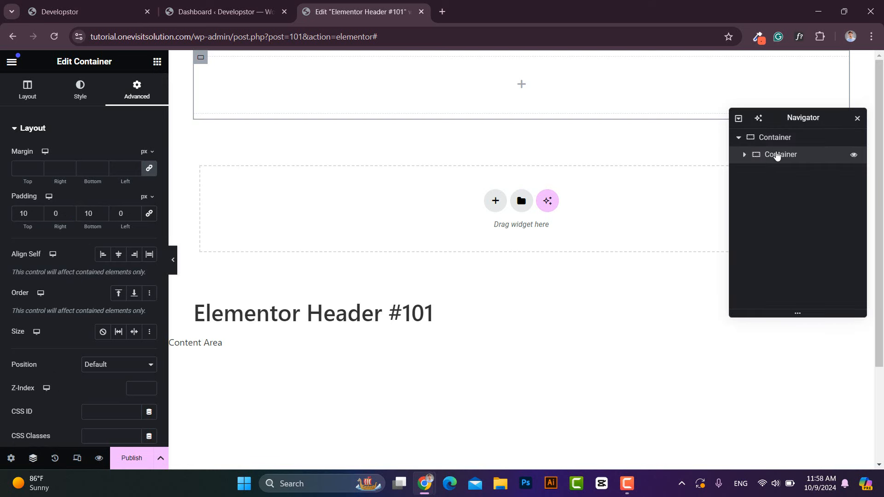
{"action": "double_click", "coordinate": [781, 156]}
{"action": "left_click_drag", "start_coordinate": [797, 118], "coordinate": [803, 178]}
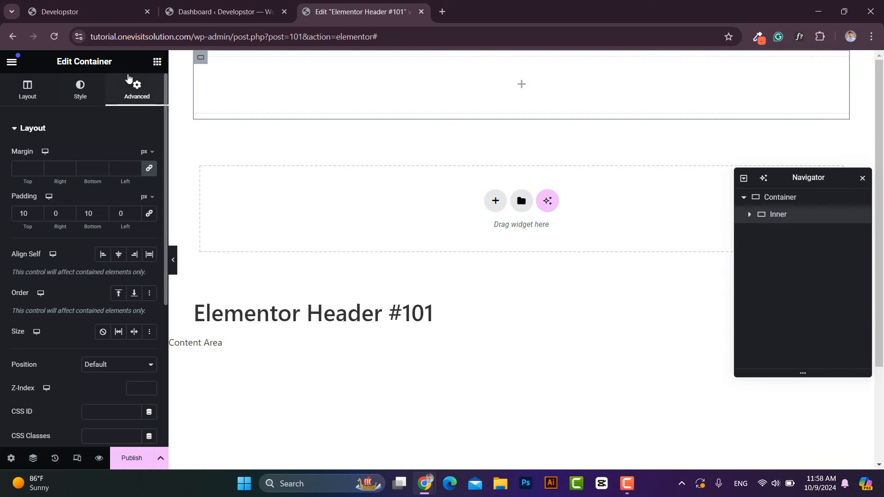
- Add a container inside Inner with Justify Content set to Center and 0 padding on all sides
{"action": "left_click", "coordinate": [157, 62]}
{"action": "scroll", "coordinate": [101, 247], "scroll_direction": "down", "scroll_amount": 3}
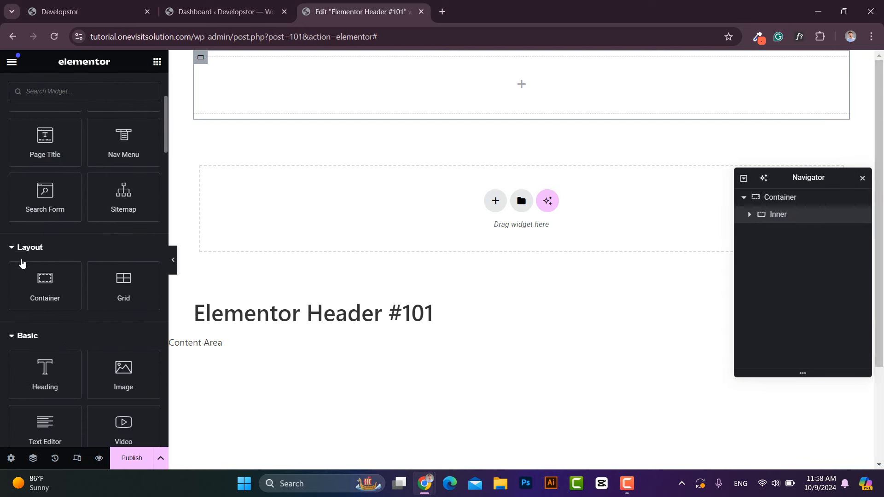
{"action": "left_click_drag", "start_coordinate": [54, 286], "coordinate": [248, 97]}
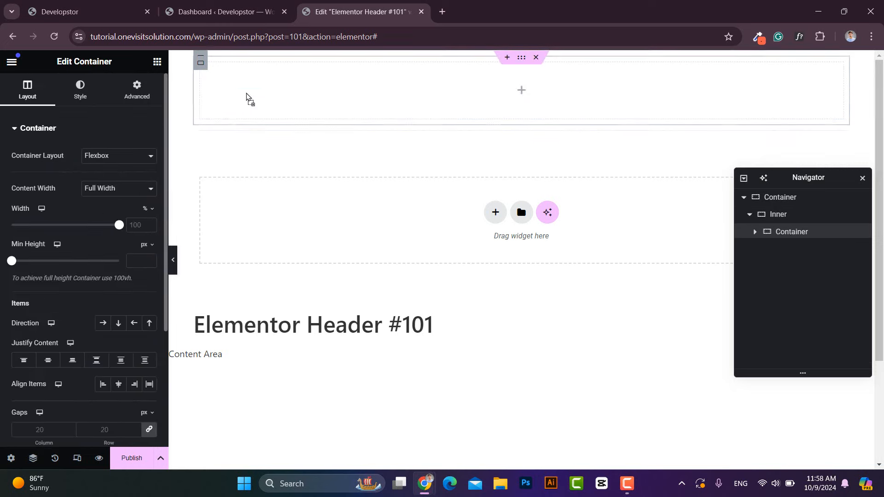
{"action": "left_click", "coordinate": [48, 363]}
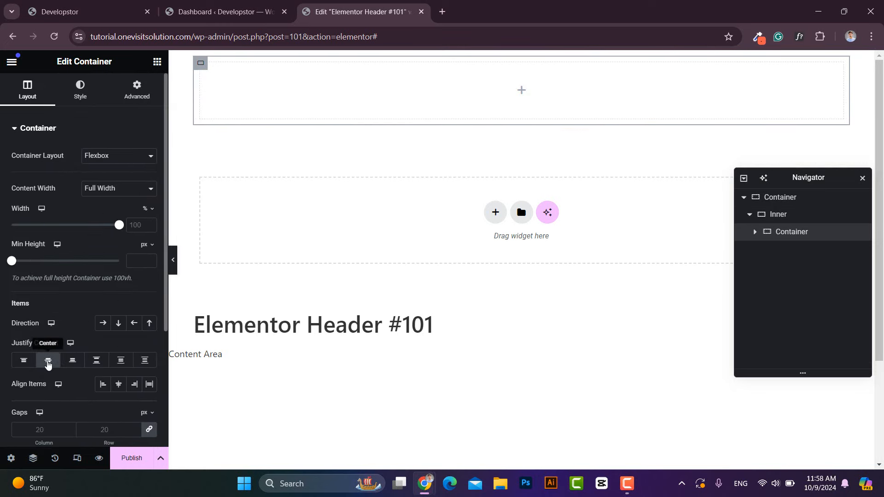
{"action": "left_click", "coordinate": [137, 90]}
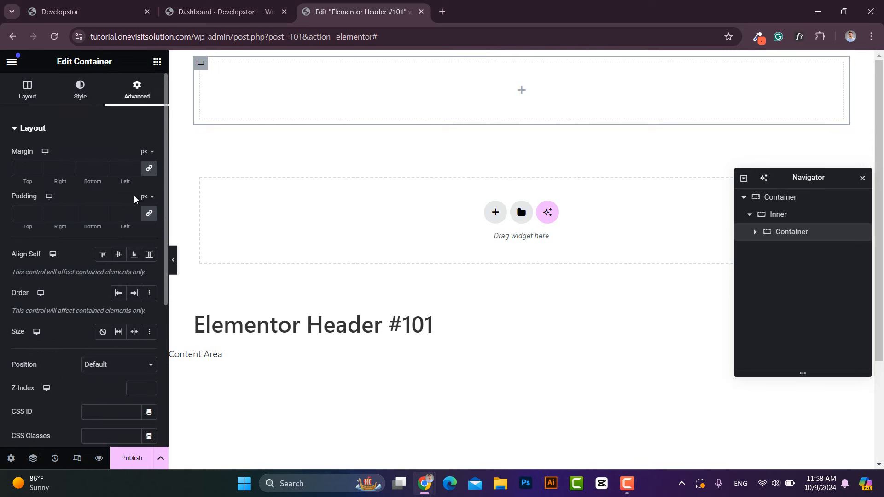
{"action": "left_click", "coordinate": [147, 220]}
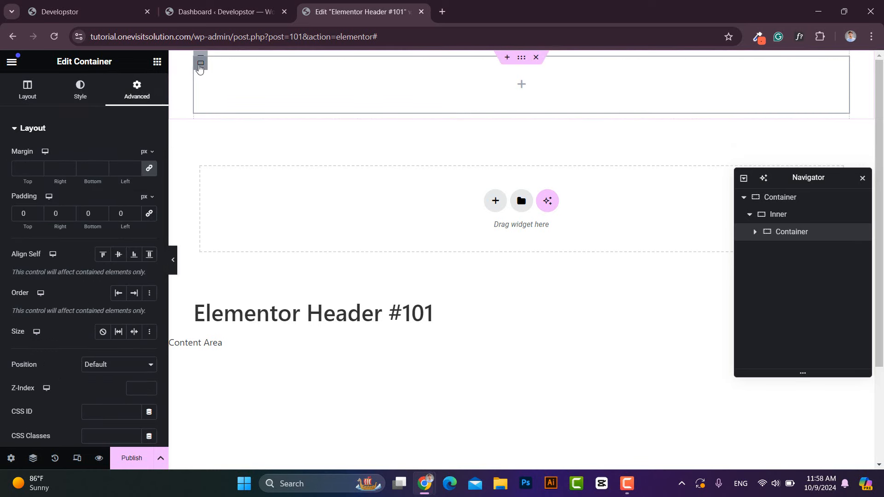
- Duplicate the container inside Inner twice to make three columns side by side
{"action": "right_click", "coordinate": [201, 63]}
{"action": "left_click", "coordinate": [234, 106]}
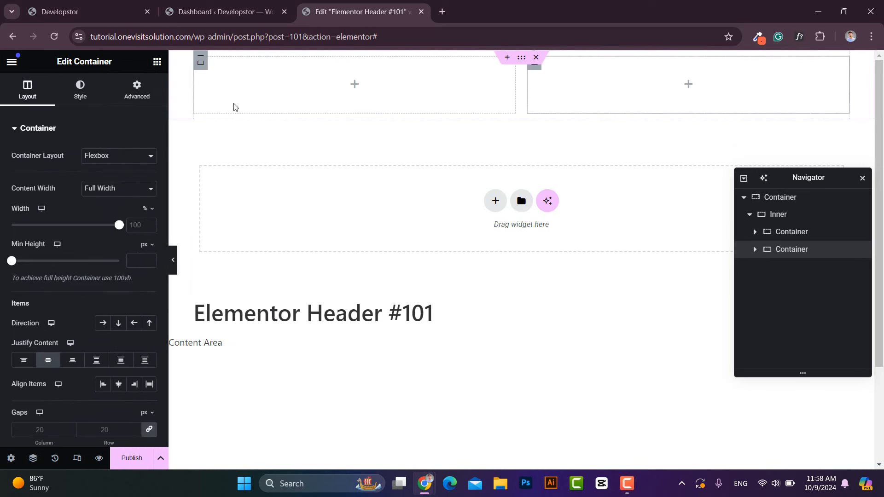
{"action": "right_click", "coordinate": [200, 64]}
{"action": "left_click", "coordinate": [231, 106]}
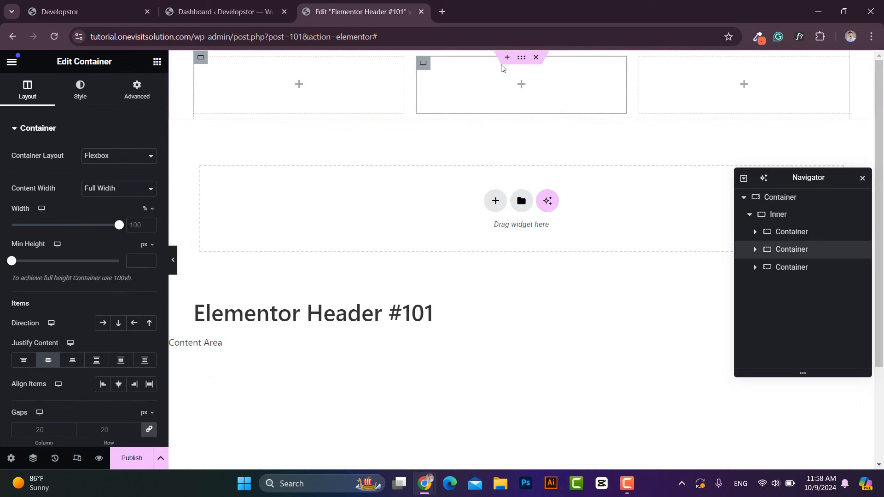
- Set the widths of the three column containers to 20%, 60% and 20%, in order
{"action": "left_click", "coordinate": [200, 64]}
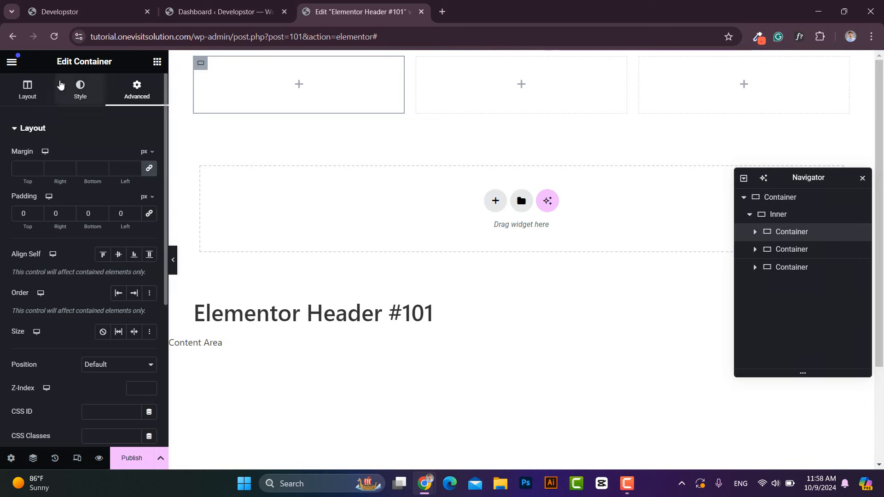
{"action": "left_click", "coordinate": [41, 90]}
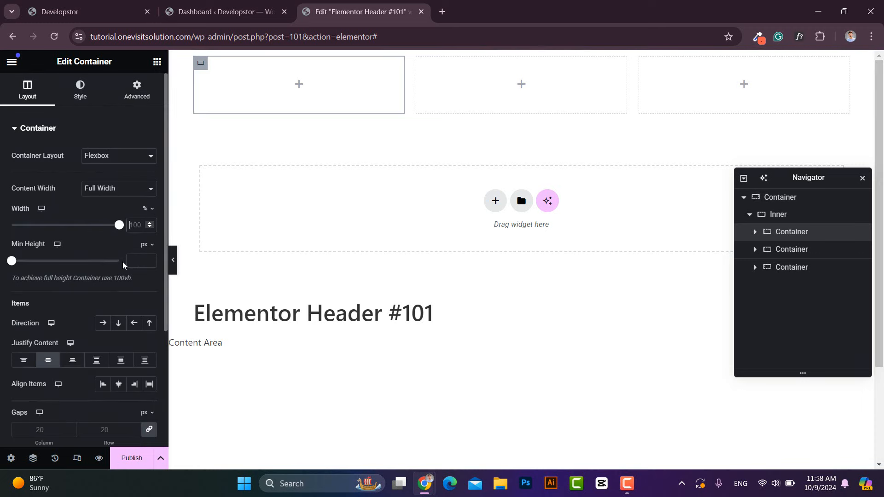
{"action": "type", "text": "20"}
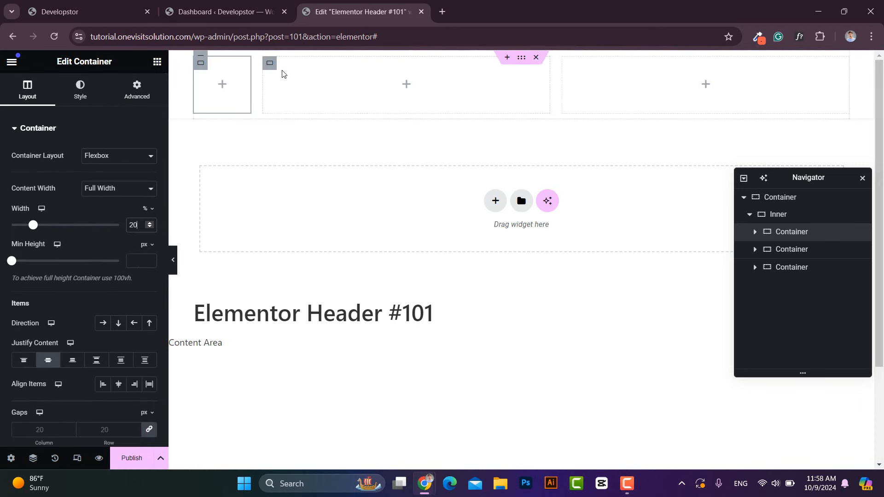
{"action": "left_click", "coordinate": [273, 67]}
{"action": "left_click", "coordinate": [138, 224]}
{"action": "type", "text": "60"}
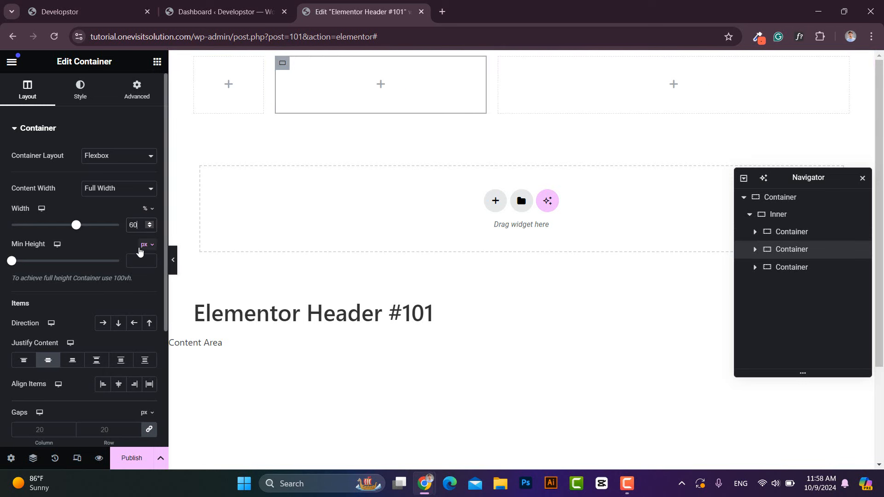
{"action": "left_click", "coordinate": [505, 68]}
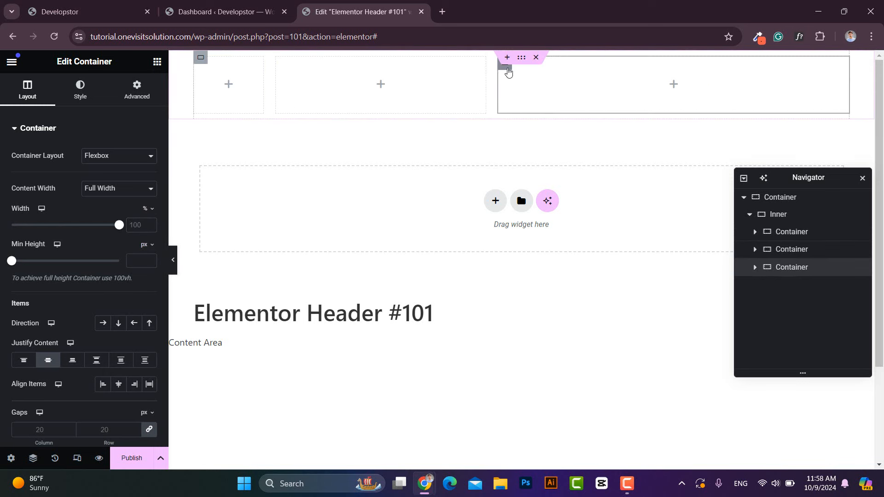
{"action": "left_click", "coordinate": [138, 225]}
{"action": "type", "text": "20"}
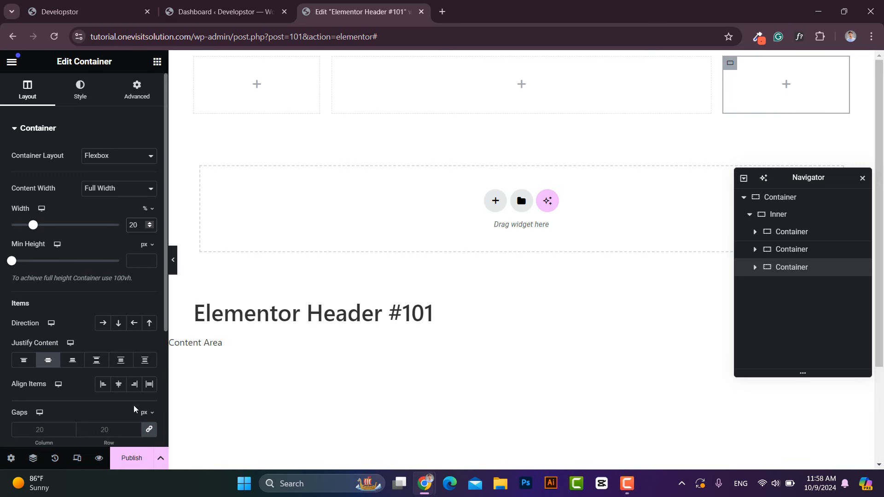
- Find the Image widget by searching for "image" and place it in the first column container
{"action": "left_click", "coordinate": [156, 65]}
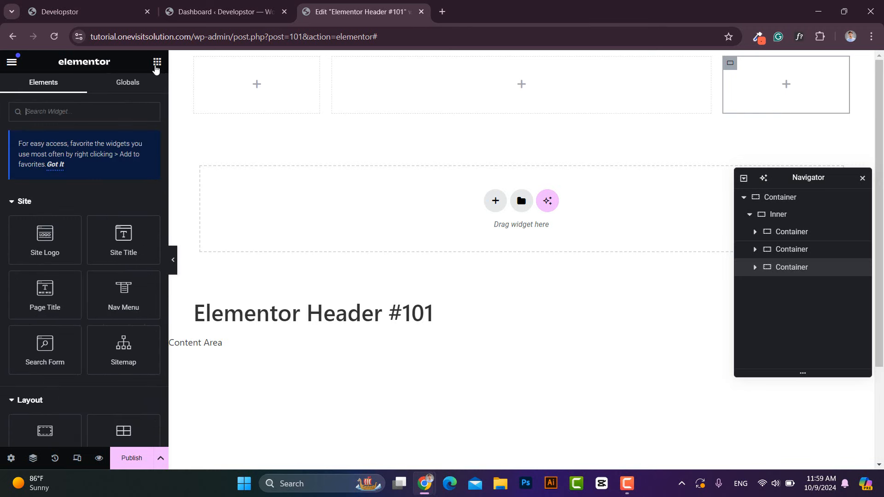
{"action": "scroll", "coordinate": [78, 251], "scroll_direction": "down", "scroll_amount": 2}
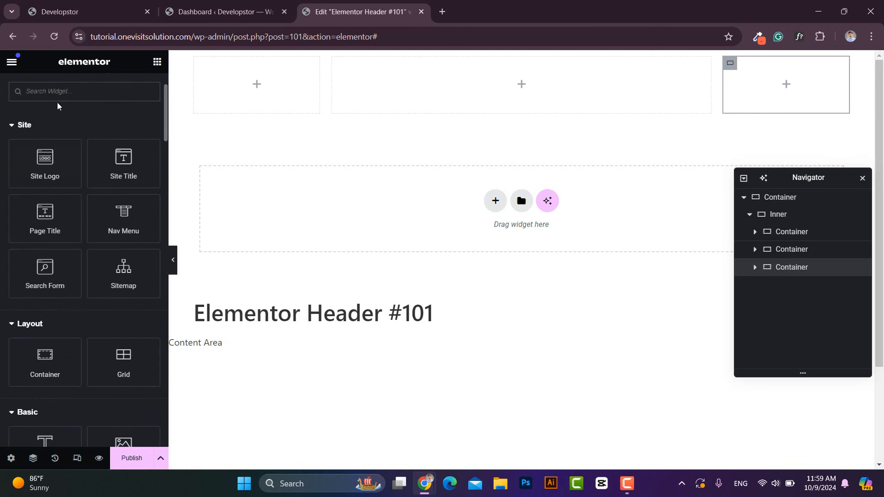
{"action": "type", "text": "image"}
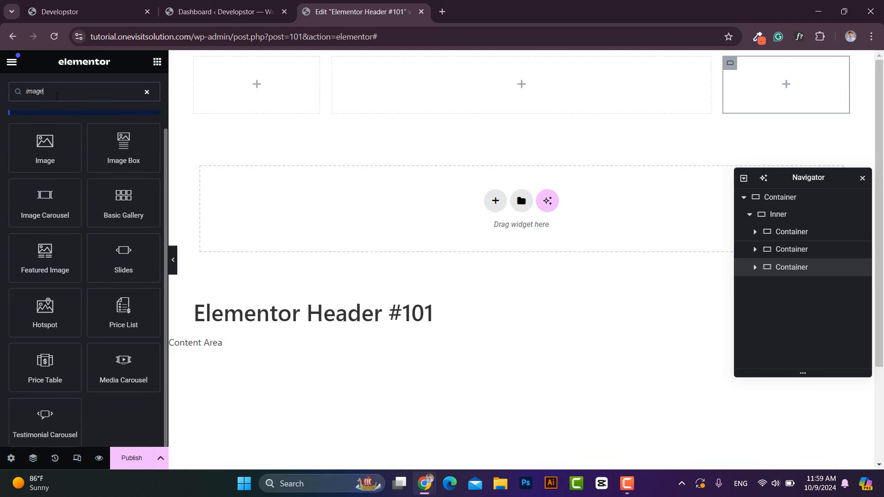
{"action": "left_click_drag", "start_coordinate": [42, 149], "coordinate": [270, 98]}
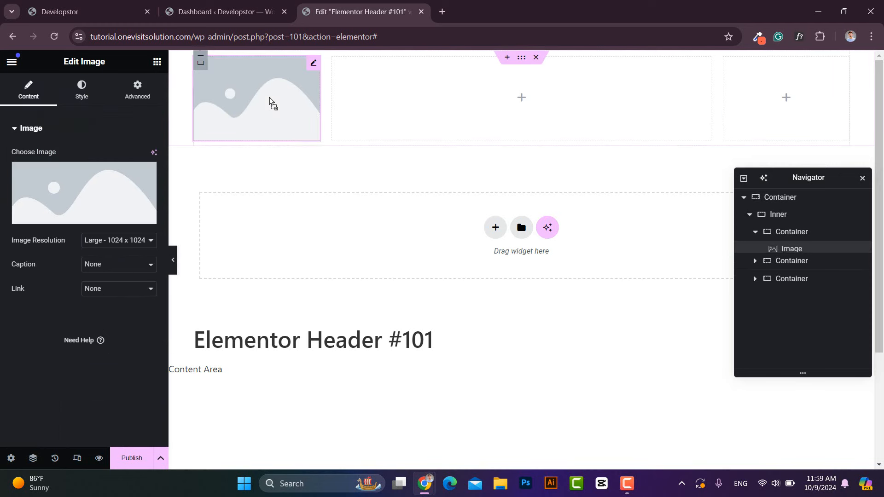
- Set the image widget's resolution to Medium Large - 768 x 0 and choose the white PetCare logo from the media library
{"action": "left_click", "coordinate": [118, 240]}
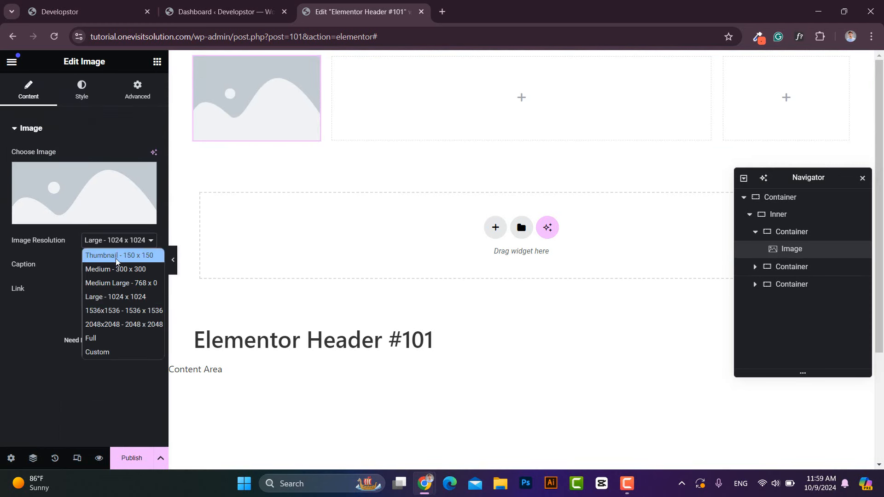
{"action": "left_click", "coordinate": [117, 280]}
{"action": "left_click", "coordinate": [67, 179]}
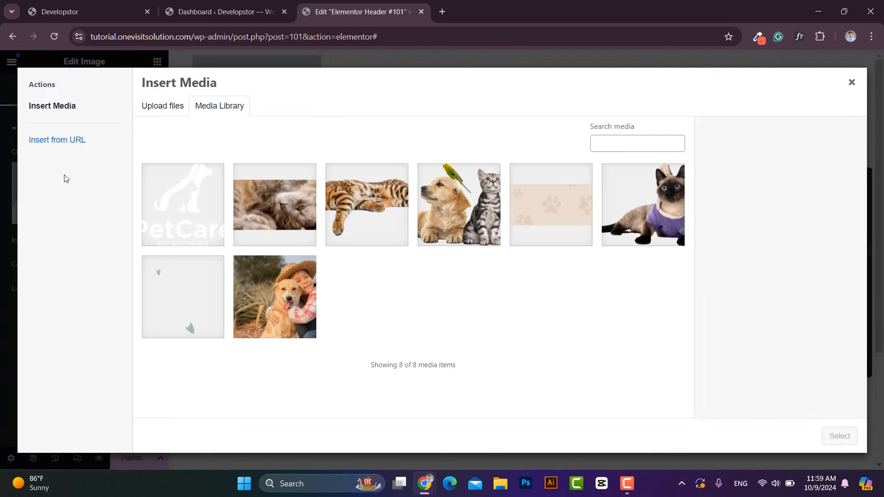
{"action": "left_click", "coordinate": [172, 213]}
{"action": "left_click", "coordinate": [839, 436]}
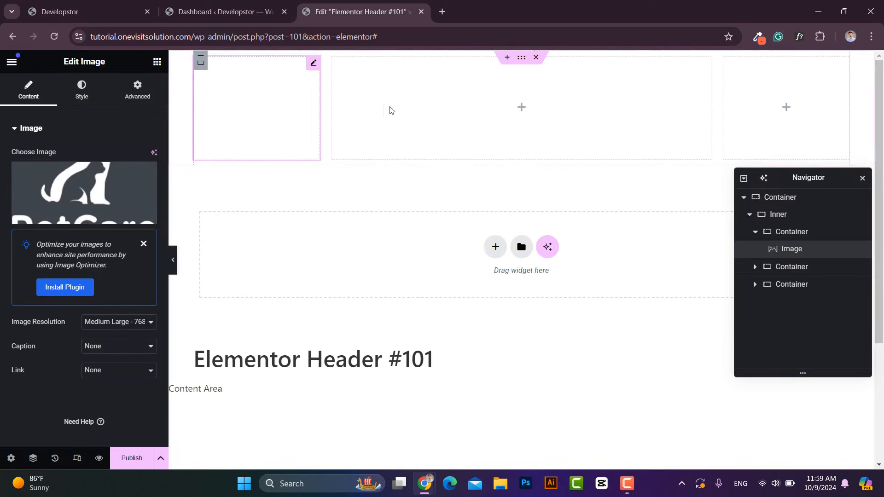
- Give the outermost header container a classic background with the near-black color #161616
{"action": "left_click", "coordinate": [521, 58]}
{"action": "left_click", "coordinate": [80, 90]}
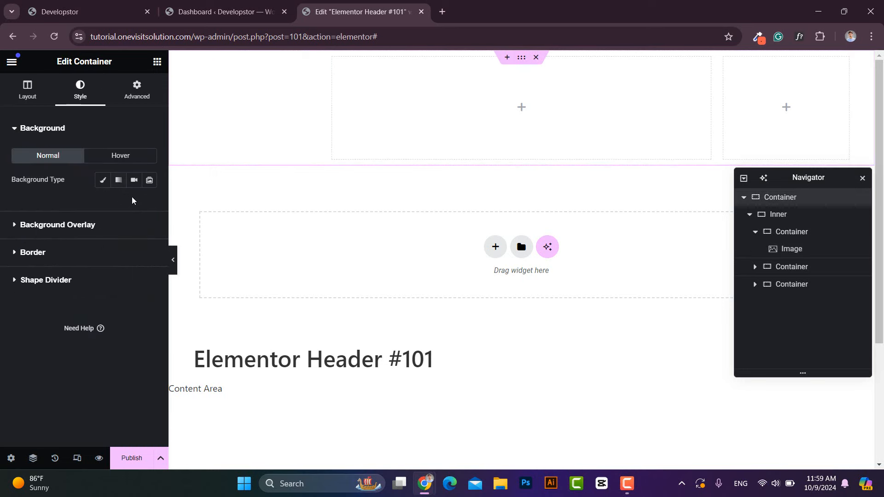
{"action": "left_click", "coordinate": [104, 180]}
{"action": "left_click", "coordinate": [149, 204]}
{"action": "left_click", "coordinate": [84, 329]}
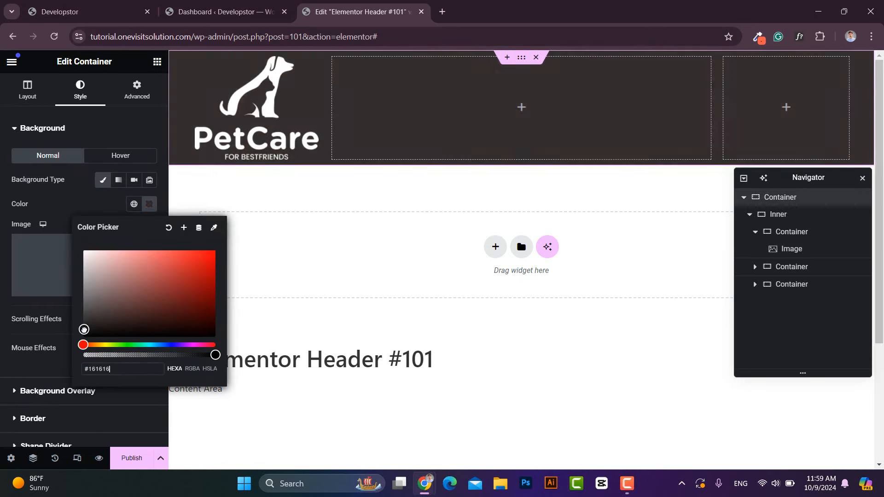
{"action": "left_click", "coordinate": [149, 204]}
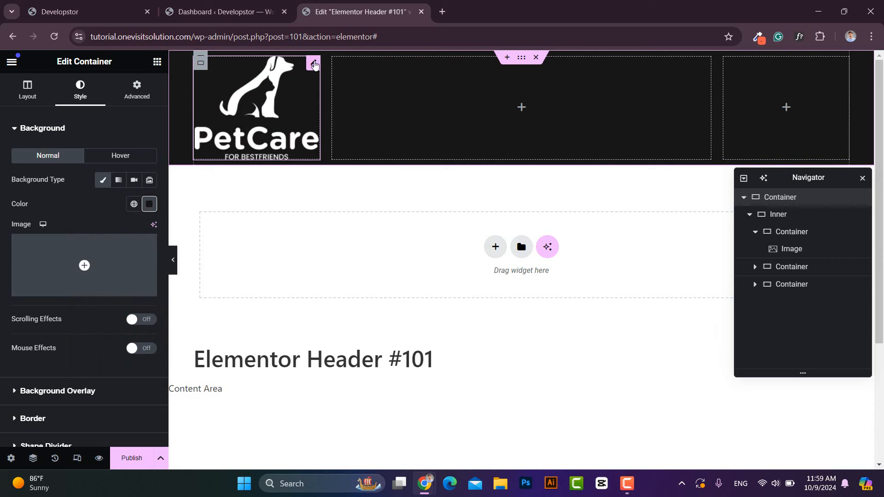
- Set the logo image's width to 40% and align it left
{"action": "left_click", "coordinate": [313, 63]}
{"action": "left_click", "coordinate": [81, 90]}
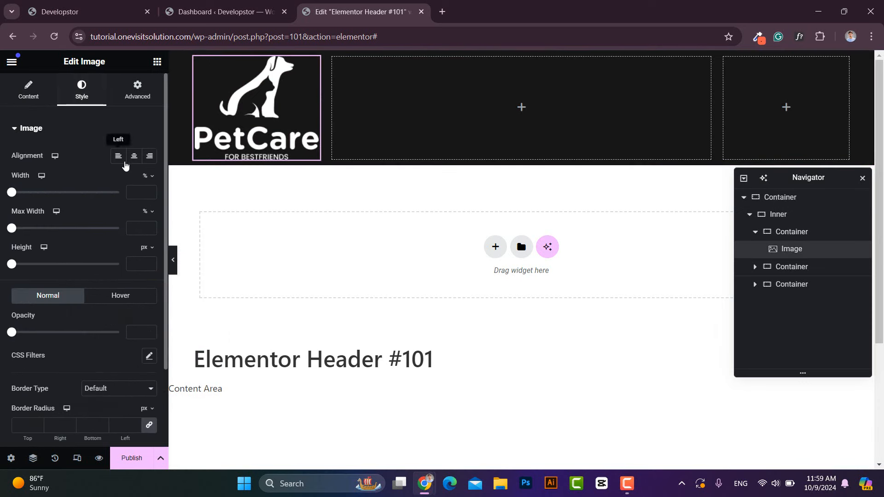
{"action": "left_click", "coordinate": [132, 192]}
{"action": "type", "text": "40"}
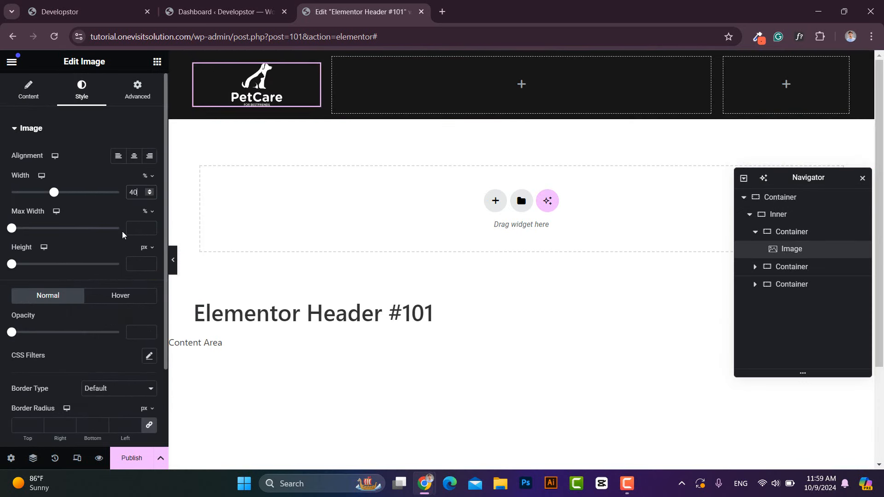
{"action": "left_click", "coordinate": [118, 156]}
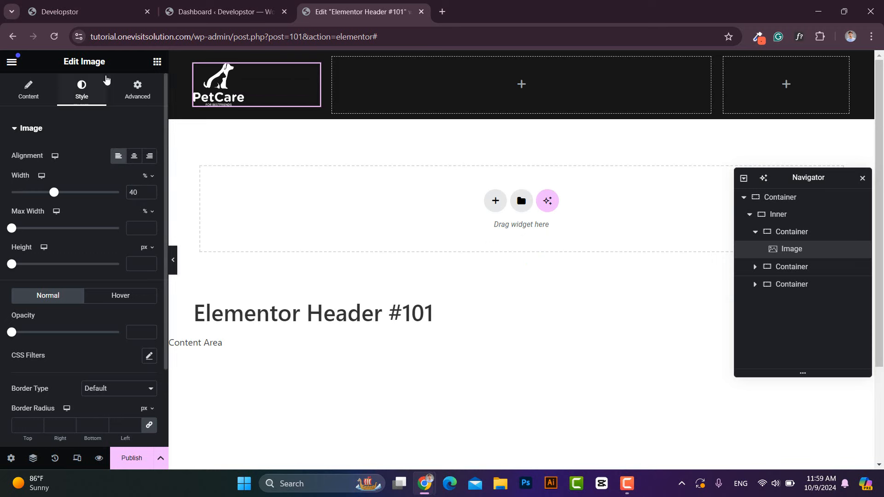
- Place a Nav Menu widget in the middle column container and review its layout and pointer options
{"action": "left_click", "coordinate": [157, 62]}
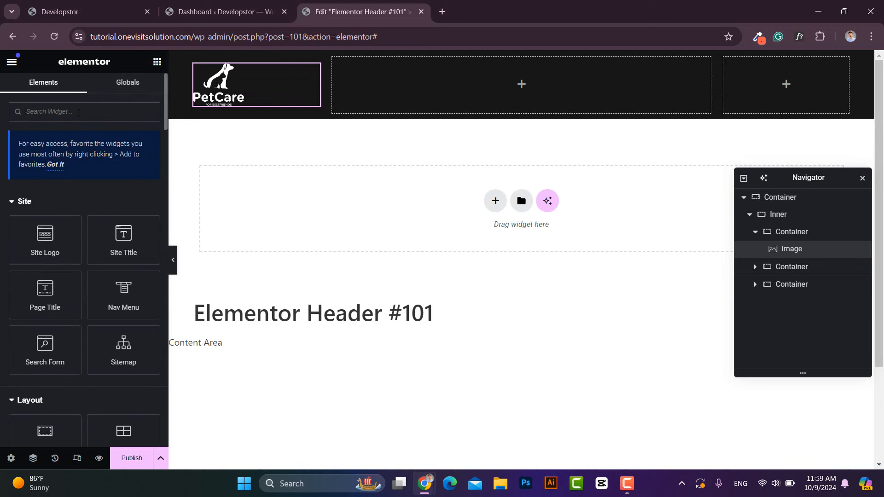
{"action": "left_click_drag", "start_coordinate": [117, 309], "coordinate": [416, 111]}
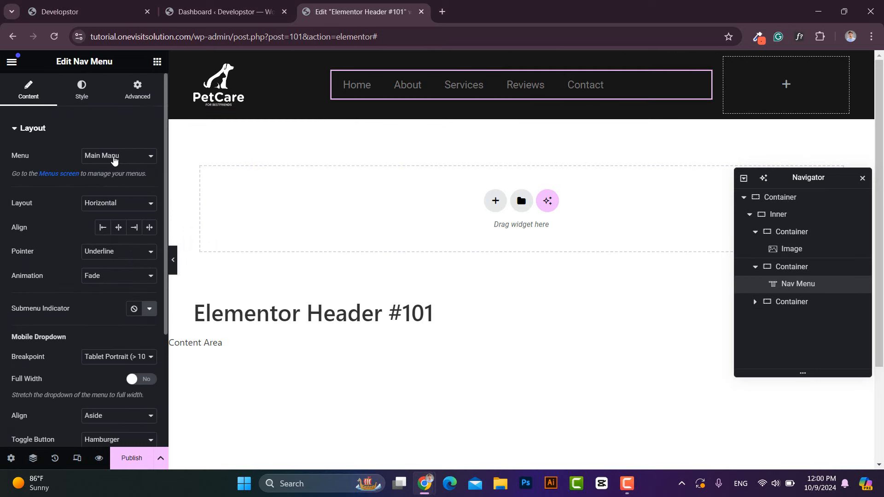
{"action": "left_click", "coordinate": [114, 203]}
{"action": "left_click", "coordinate": [117, 205]}
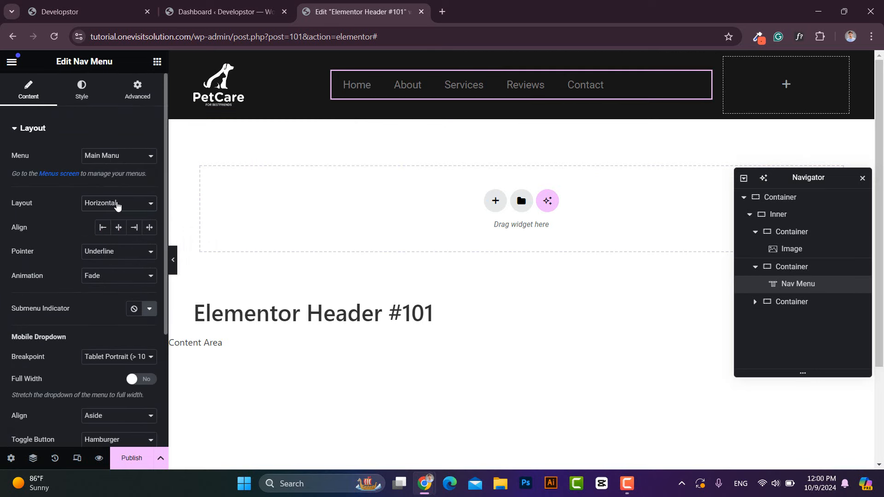
{"action": "left_click", "coordinate": [92, 249]}
{"action": "left_click", "coordinate": [116, 250]}
- Turn on Full Width for the nav menu's mobile dropdown, with a Hamburger toggle button aligned right
{"action": "scroll", "coordinate": [117, 249], "scroll_direction": "down", "scroll_amount": 3}
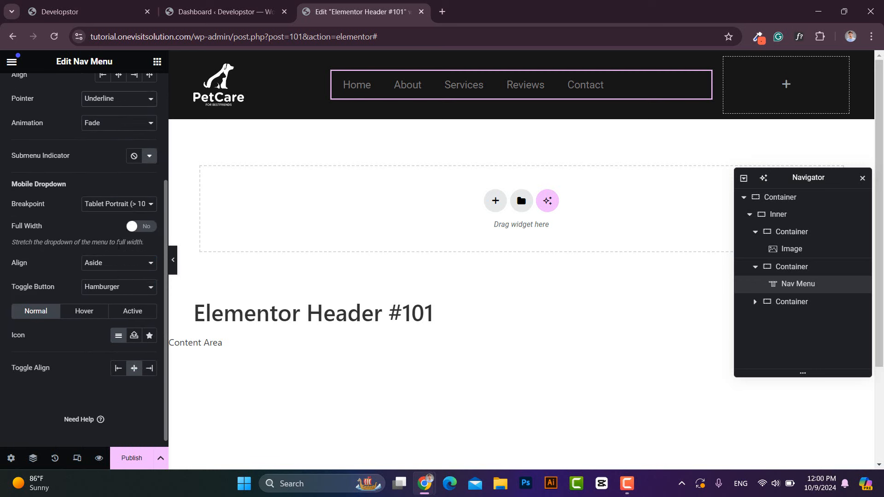
{"action": "left_click", "coordinate": [148, 226]}
{"action": "scroll", "coordinate": [135, 256], "scroll_direction": "down", "scroll_amount": 1}
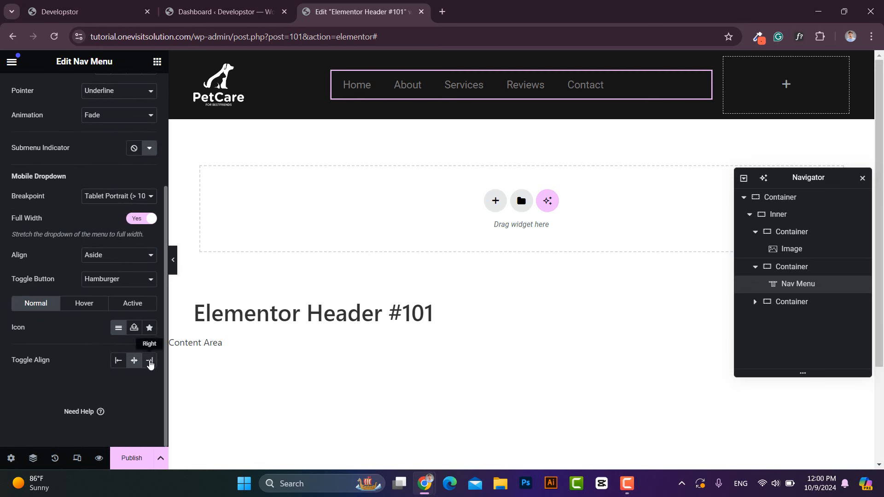
{"action": "left_click", "coordinate": [150, 362]}
{"action": "left_click", "coordinate": [135, 280]}
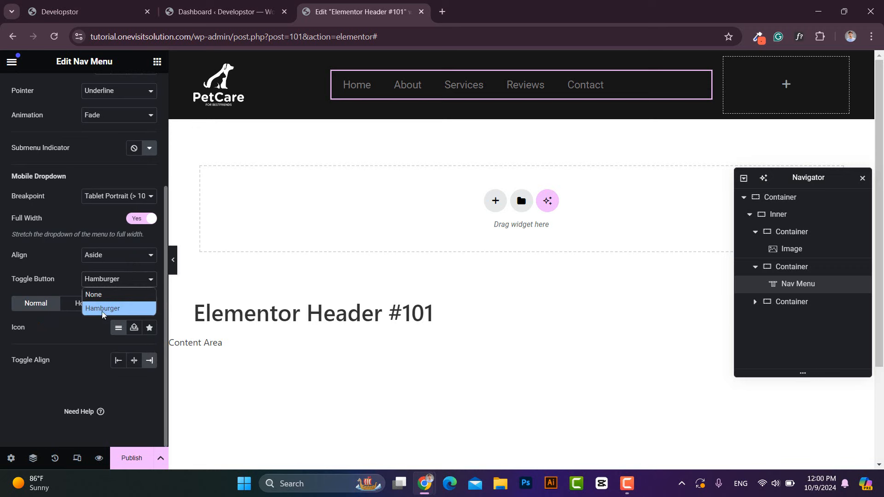
{"action": "left_click", "coordinate": [117, 308]}
- Set the main menu's typography to Poppins, size 15 px, weight 400 (Normal)
{"action": "scroll", "coordinate": [83, 258], "scroll_direction": "up", "scroll_amount": 4}
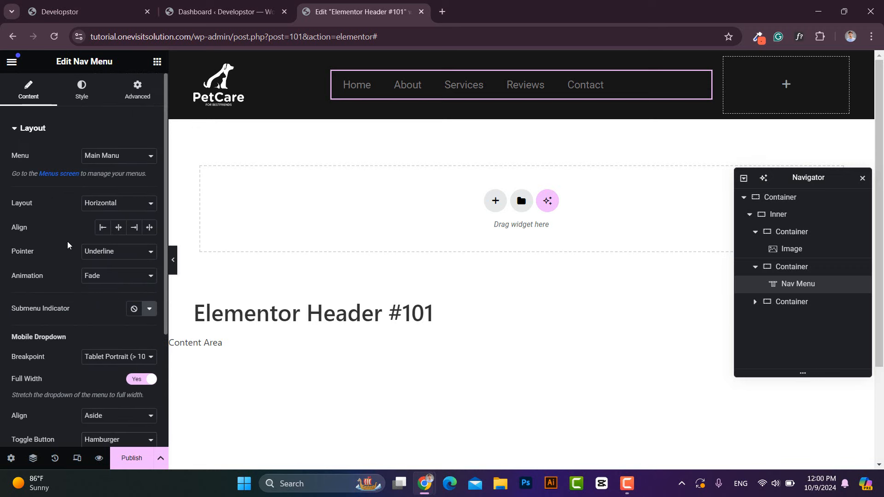
{"action": "left_click", "coordinate": [83, 92]}
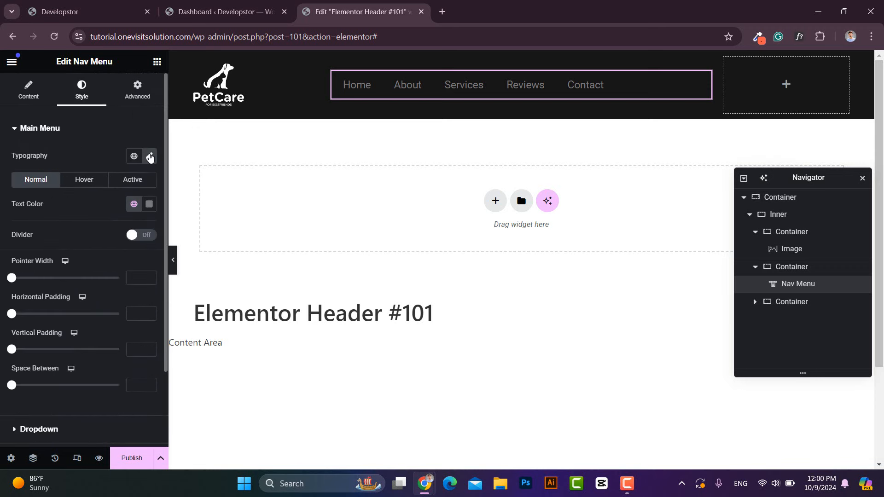
{"action": "left_click", "coordinate": [150, 157]}
{"action": "left_click", "coordinate": [122, 210]}
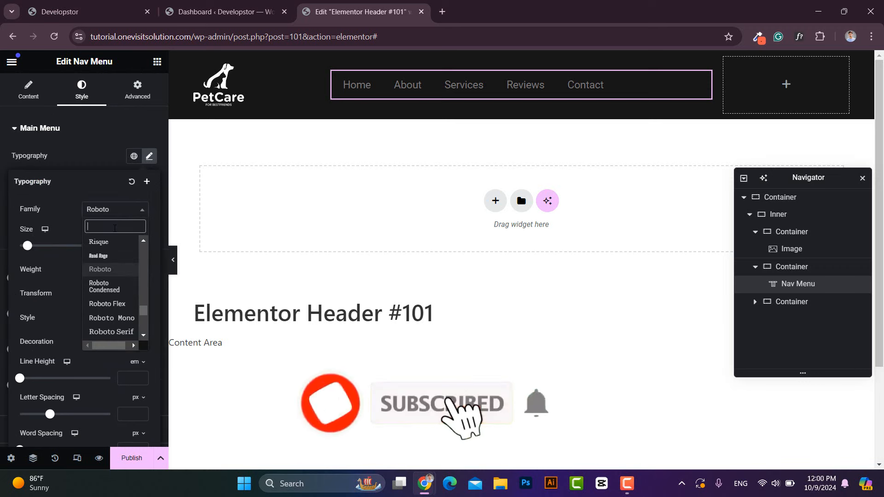
{"action": "type", "text": "poppins"}
{"action": "left_click", "coordinate": [113, 256]}
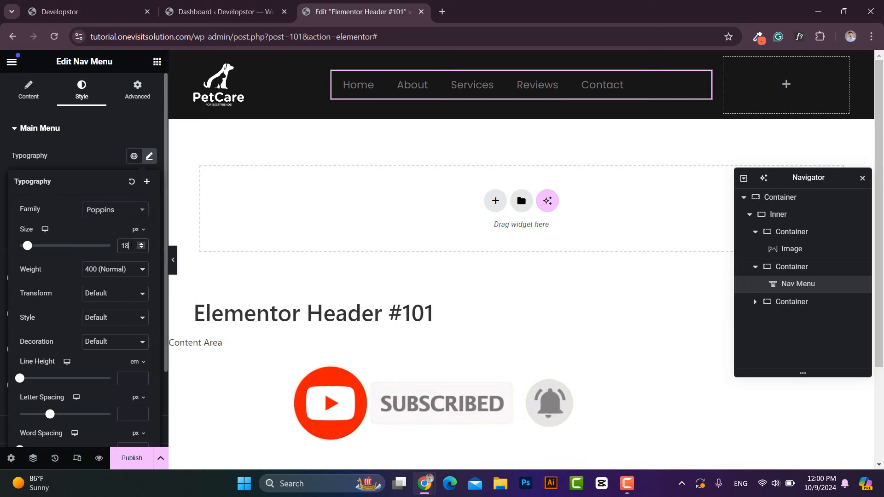
{"action": "type", "text": "15"}
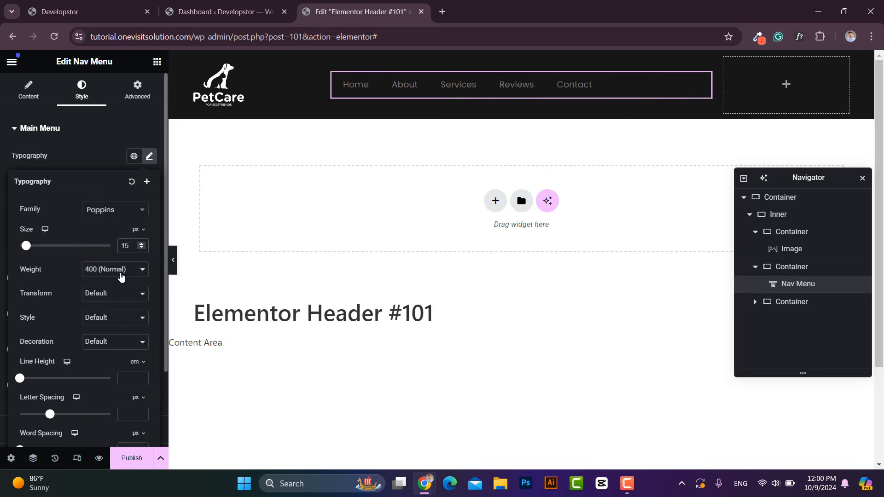
{"action": "left_click", "coordinate": [99, 273]}
{"action": "left_click", "coordinate": [115, 327]}
{"action": "left_click", "coordinate": [149, 157]}
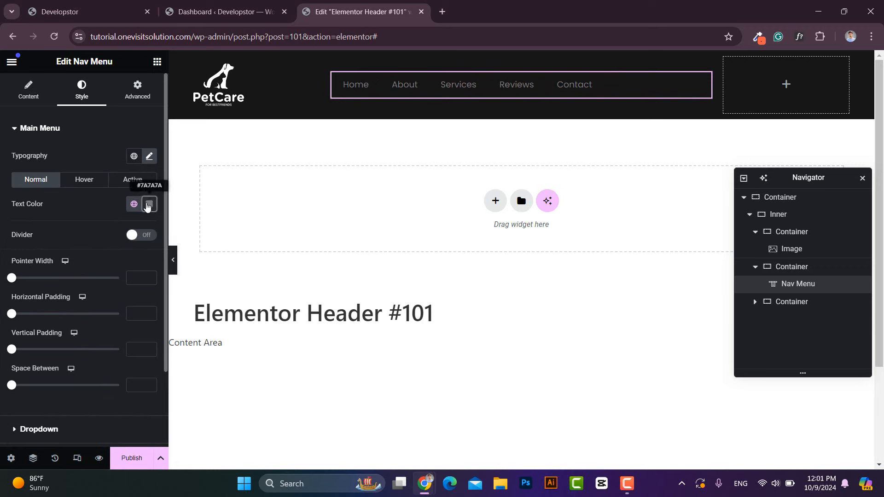
- Set the menu's normal and hover text colors to white and its hover pointer color to global color #FF594B
{"action": "left_click", "coordinate": [148, 204]}
{"action": "left_click", "coordinate": [84, 179]}
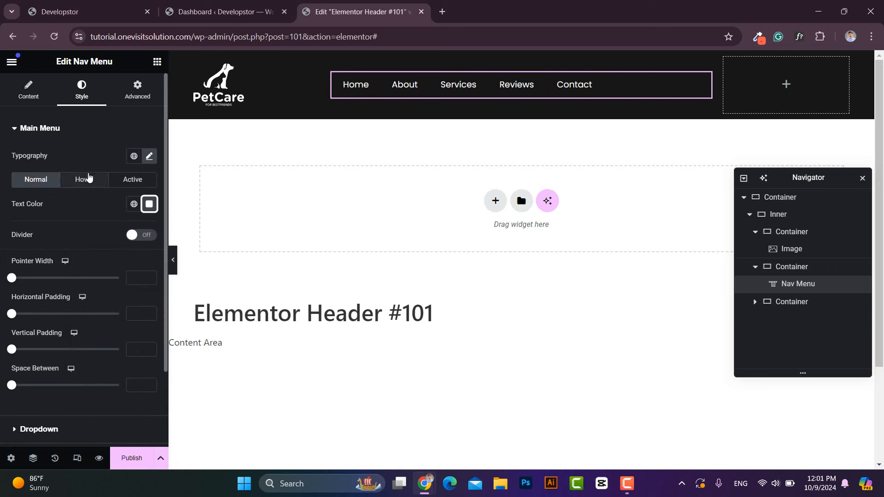
{"action": "left_click", "coordinate": [84, 179]}
{"action": "left_click", "coordinate": [148, 204]}
{"action": "left_click_drag", "start_coordinate": [148, 252], "coordinate": [64, 246]}
{"action": "left_click", "coordinate": [149, 206]}
{"action": "left_click", "coordinate": [134, 231]}
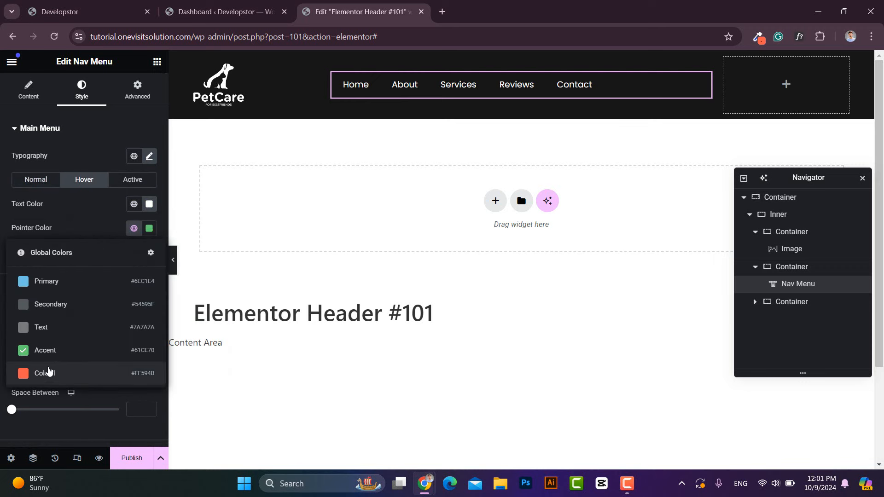
{"action": "left_click", "coordinate": [62, 373]}
- Set the active menu item's text color to white and its pointer color to global color #FF594B
{"action": "left_click", "coordinate": [121, 183]}
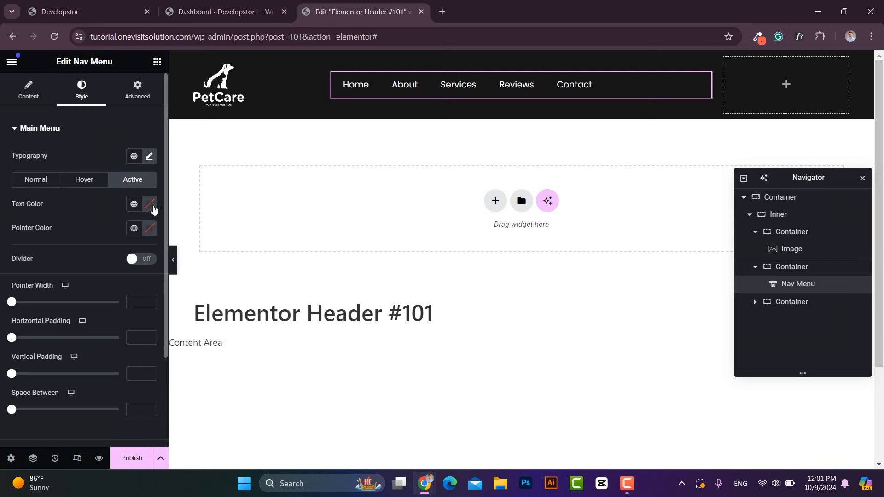
{"action": "left_click", "coordinate": [149, 205]}
{"action": "left_click_drag", "start_coordinate": [115, 250], "coordinate": [81, 251]}
{"action": "left_click", "coordinate": [149, 204]}
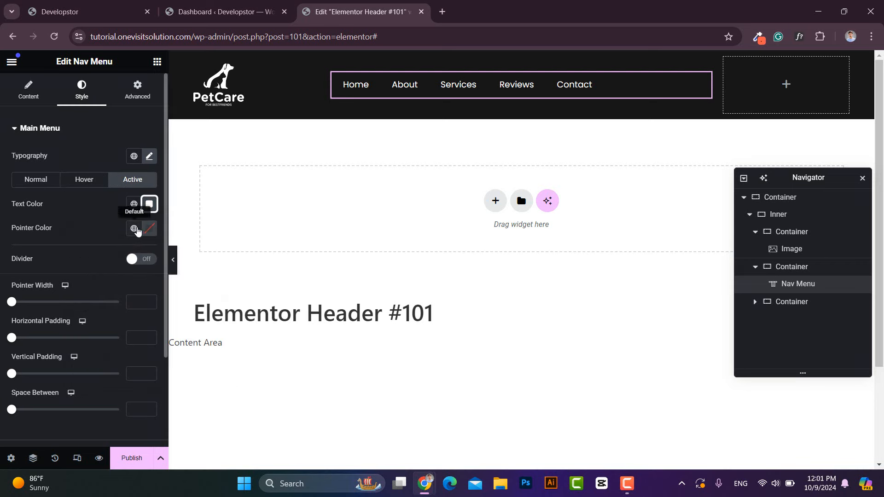
{"action": "left_click", "coordinate": [134, 229]}
{"action": "left_click", "coordinate": [66, 374]}
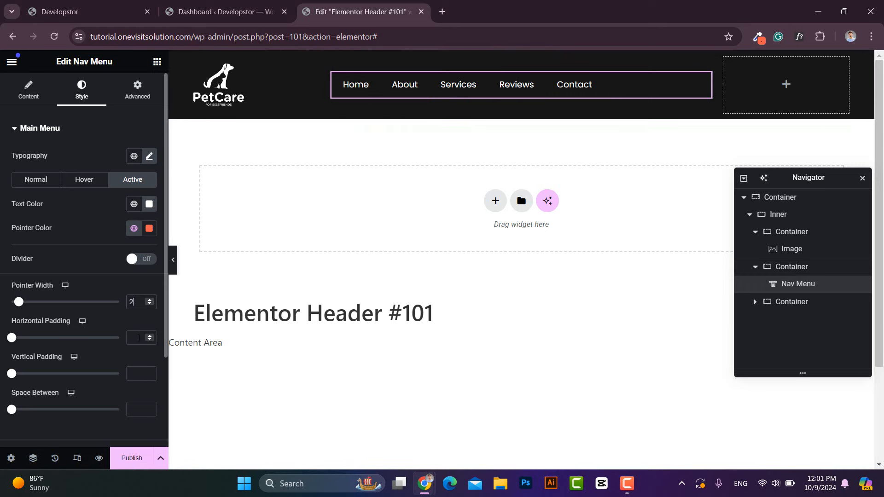
- Set the menu's pointer width to 2, horizontal and vertical padding to 5 each, and space between items to 30
{"action": "type", "text": "5"}
{"action": "left_click", "coordinate": [138, 374]}
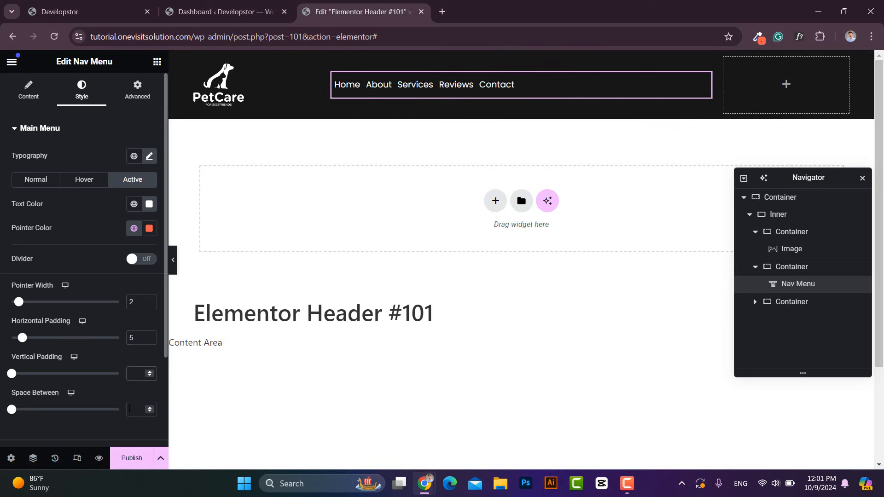
{"action": "type", "text": "5"}
{"action": "left_click", "coordinate": [142, 410]}
{"action": "type", "text": "30"}
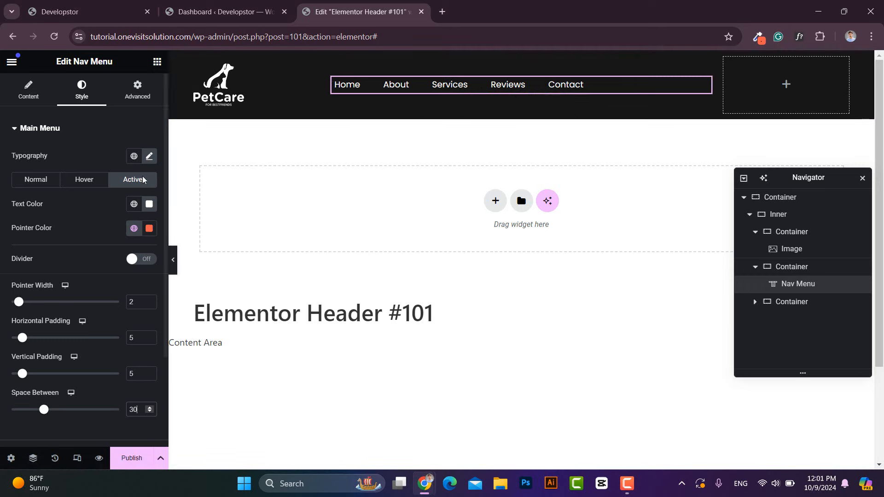
- Place a Button widget in the third column container and set its text to "Get Started"
{"action": "left_click", "coordinate": [157, 61]}
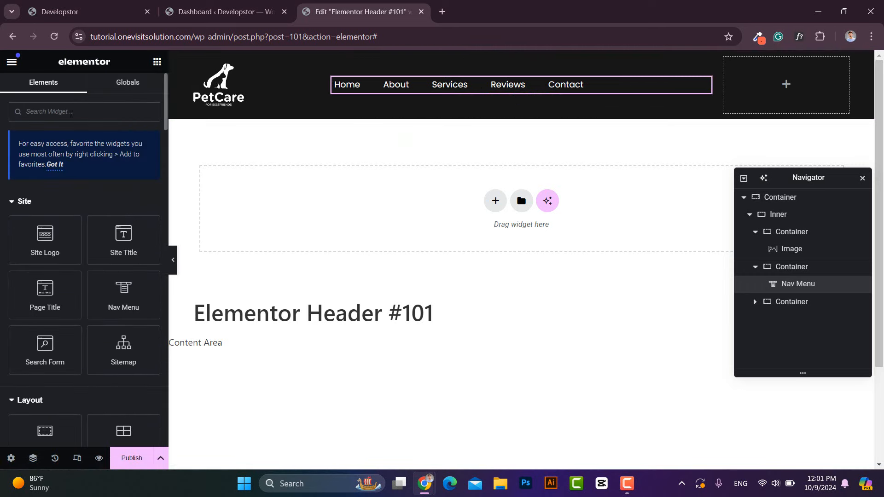
{"action": "type", "text": "butto"}
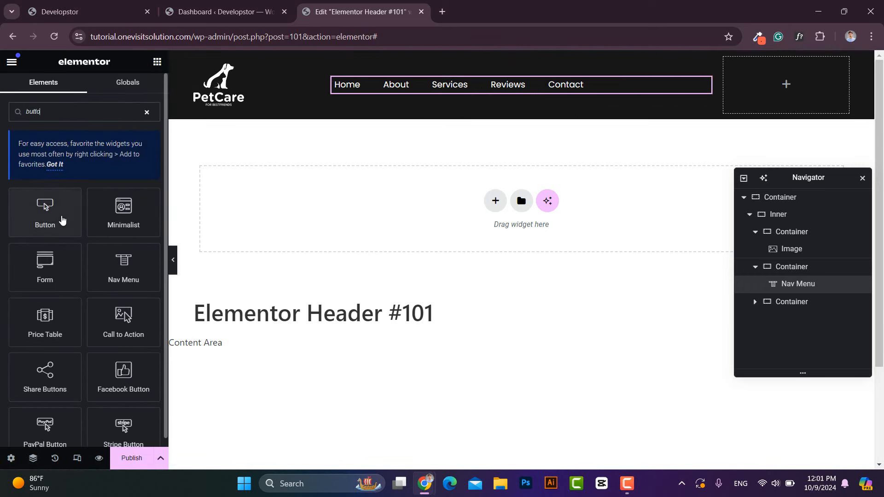
{"action": "left_click_drag", "start_coordinate": [58, 217], "coordinate": [757, 99]}
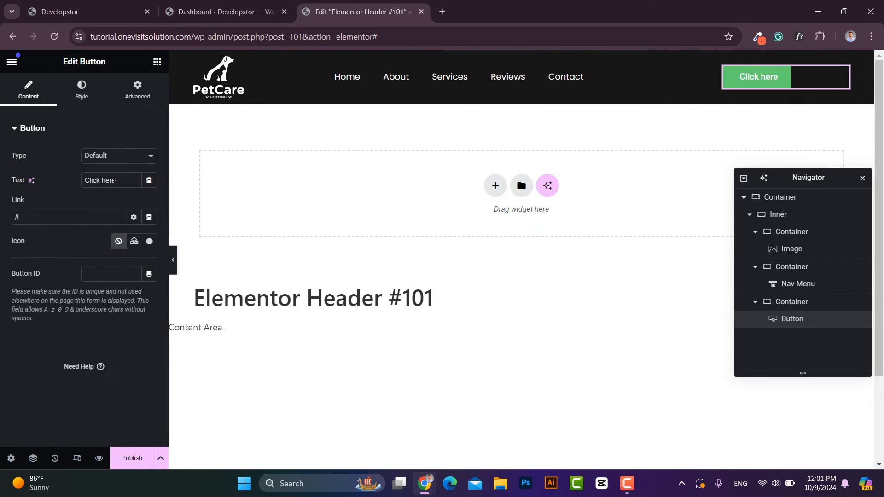
{"action": "triple_click", "coordinate": [108, 180]}
{"action": "type", "text": "Get Started"}
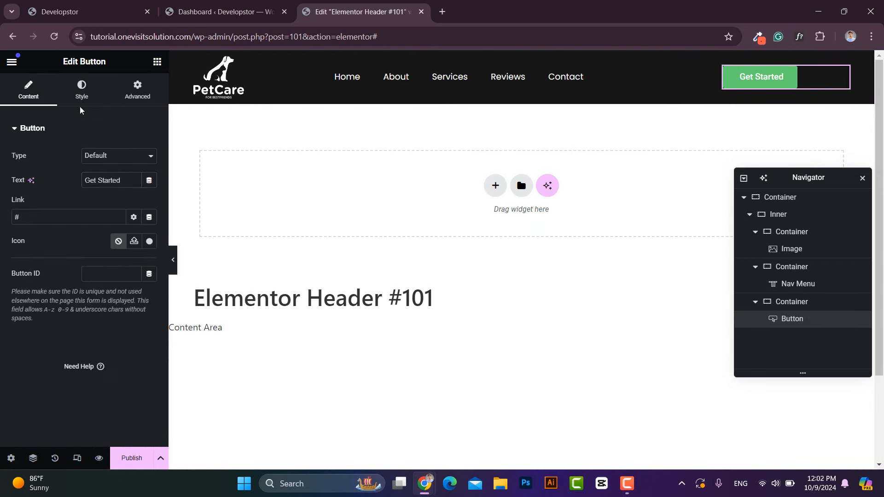
- Position the Get Started button to the right and set its typography to Poppins, size 15 px, weight 400 (Normal)
{"action": "left_click", "coordinate": [81, 92]}
{"action": "left_click", "coordinate": [134, 155]}
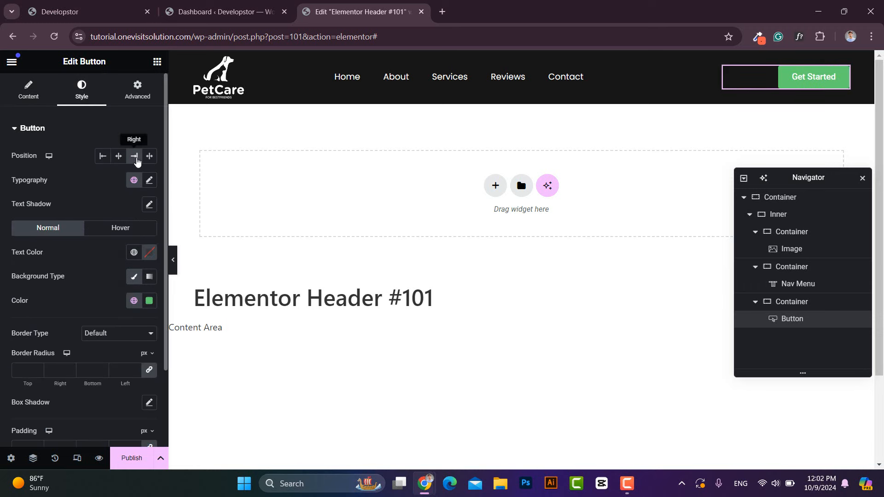
{"action": "left_click", "coordinate": [147, 182]}
{"action": "left_click", "coordinate": [127, 234]}
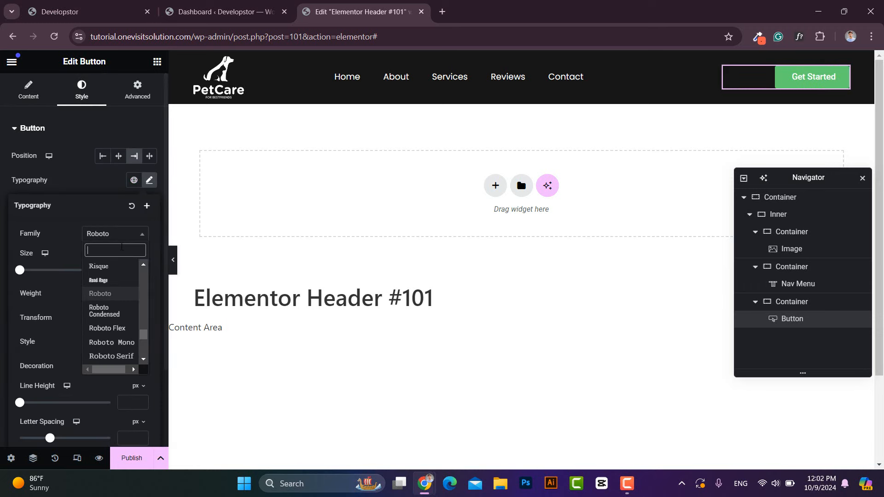
{"action": "type", "text": "popp"}
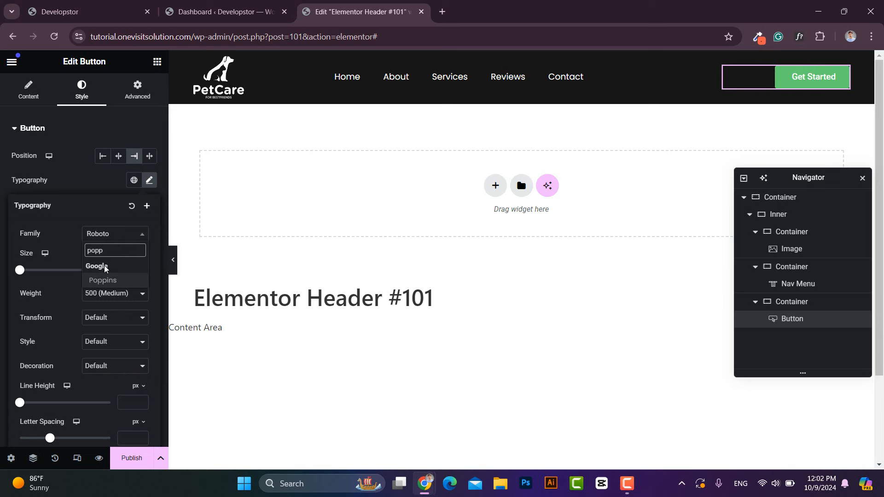
{"action": "left_click", "coordinate": [100, 281]}
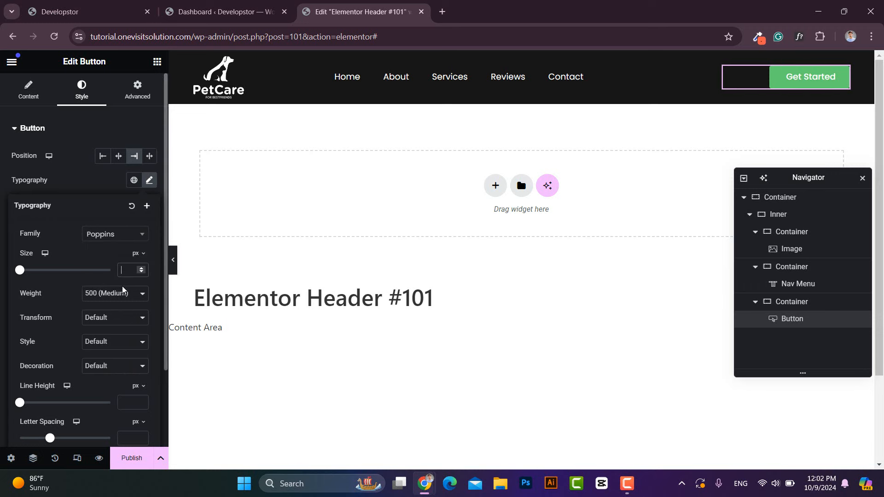
{"action": "type", "text": "15"}
{"action": "left_click", "coordinate": [120, 295]}
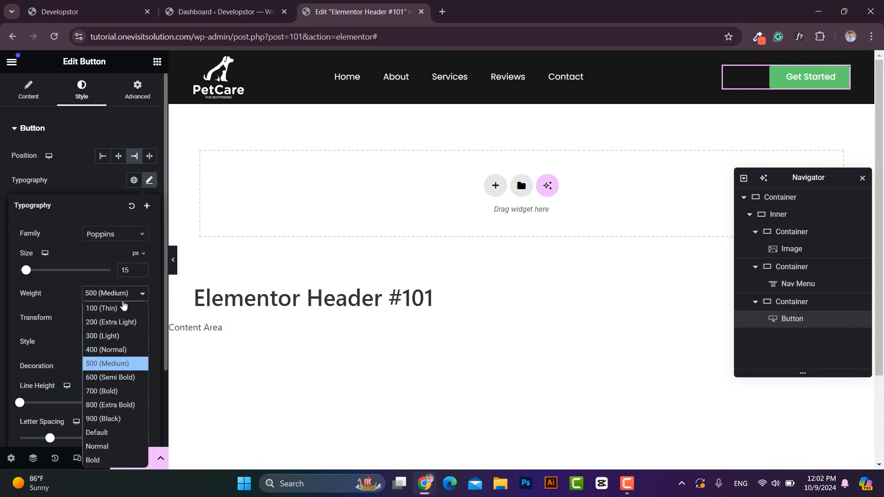
{"action": "left_click", "coordinate": [107, 356]}
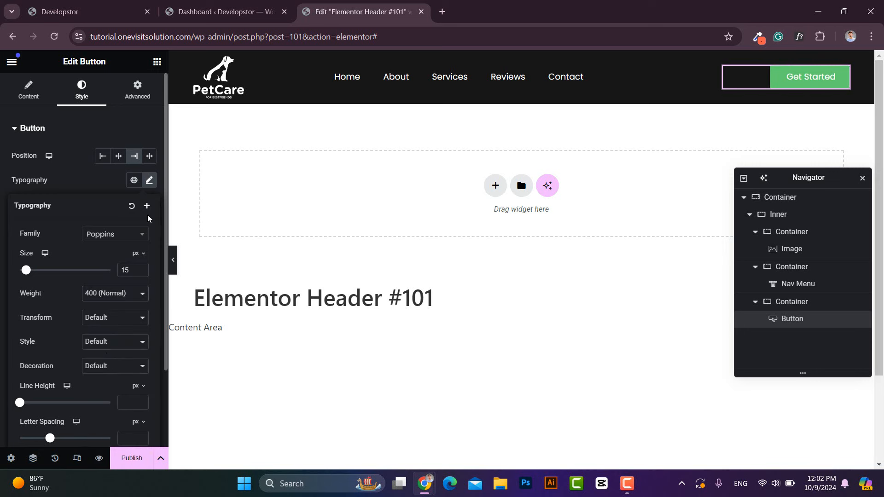
{"action": "left_click", "coordinate": [149, 186]}
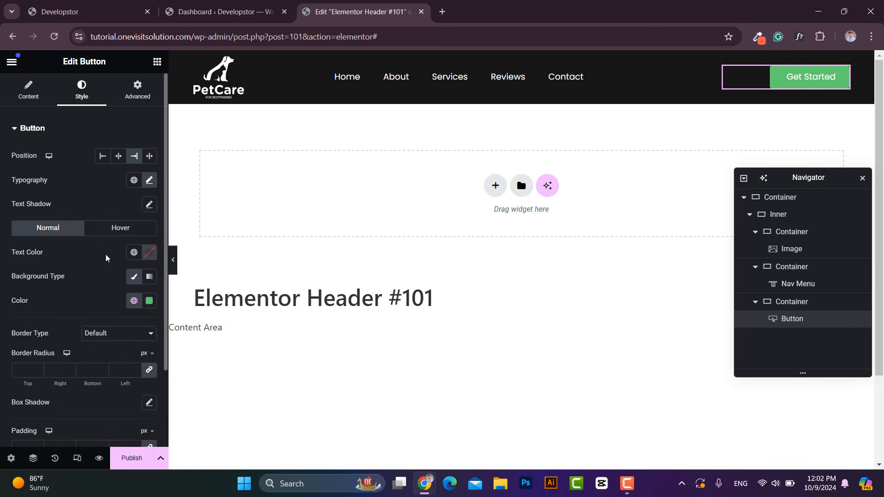
- Set the button's normal text color to white, its background to global Color 1 (#FF594B) and its border radius to 50 px
{"action": "scroll", "coordinate": [106, 258], "scroll_direction": "down", "scroll_amount": 2}
{"action": "left_click", "coordinate": [154, 179]}
{"action": "left_click_drag", "start_coordinate": [152, 262], "coordinate": [83, 222]}
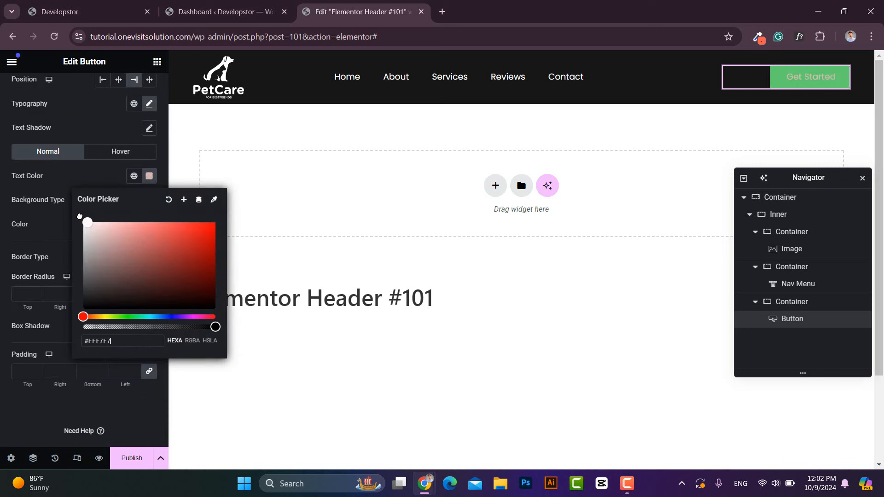
{"action": "left_click", "coordinate": [148, 180]}
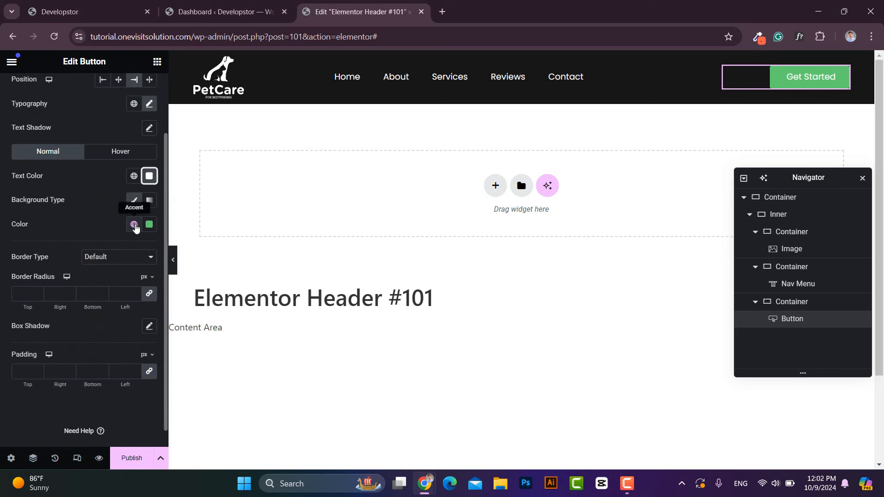
{"action": "left_click", "coordinate": [133, 225]}
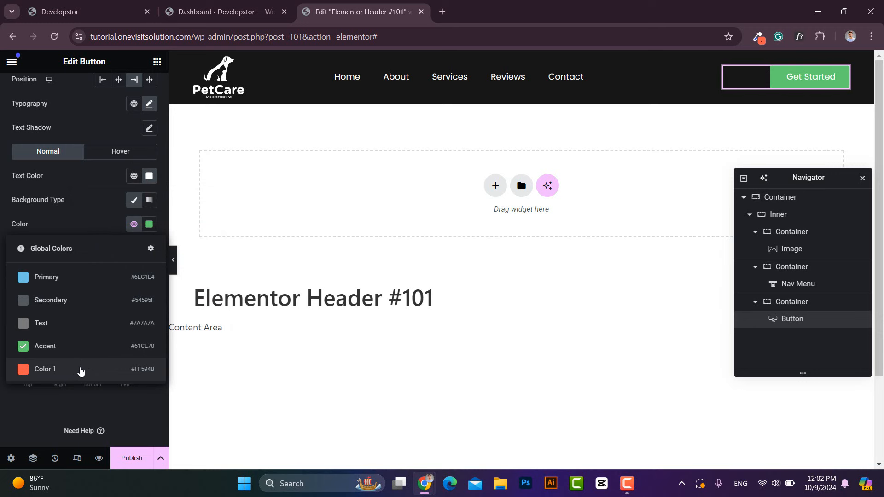
{"action": "left_click", "coordinate": [81, 372]}
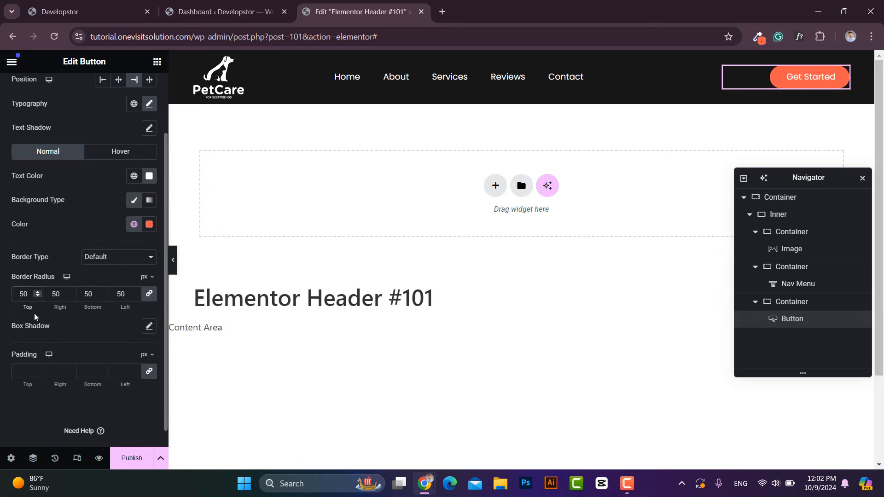
- Unlink the button's padding, set it to 15 px top and bottom and 25 px right and left, and preview the header full width
{"action": "left_click", "coordinate": [148, 370]}
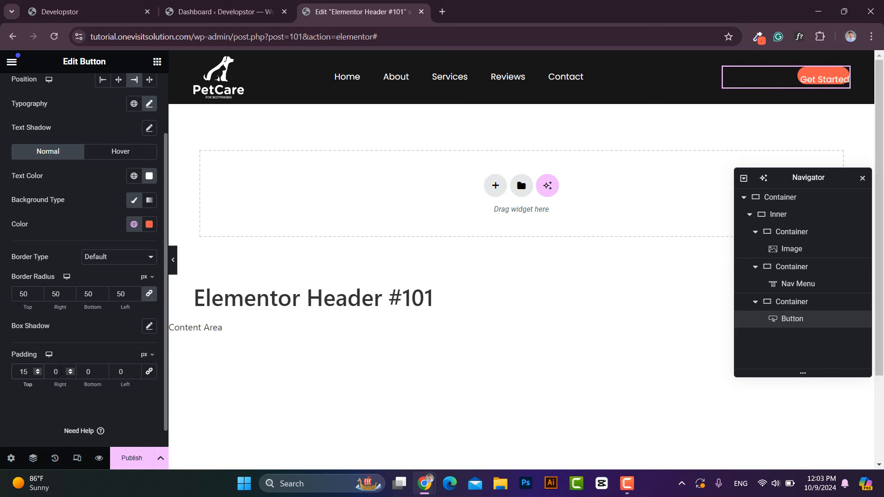
{"action": "type", "text": "25"}
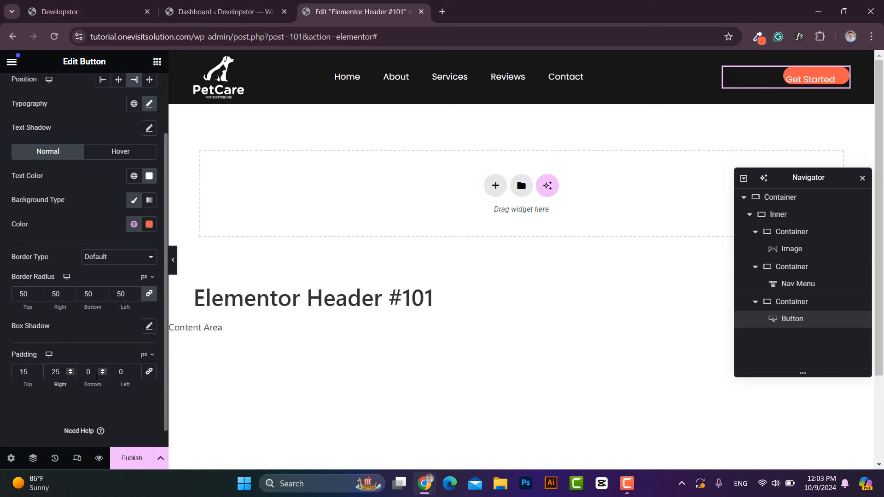
{"action": "type", "text": "15"}
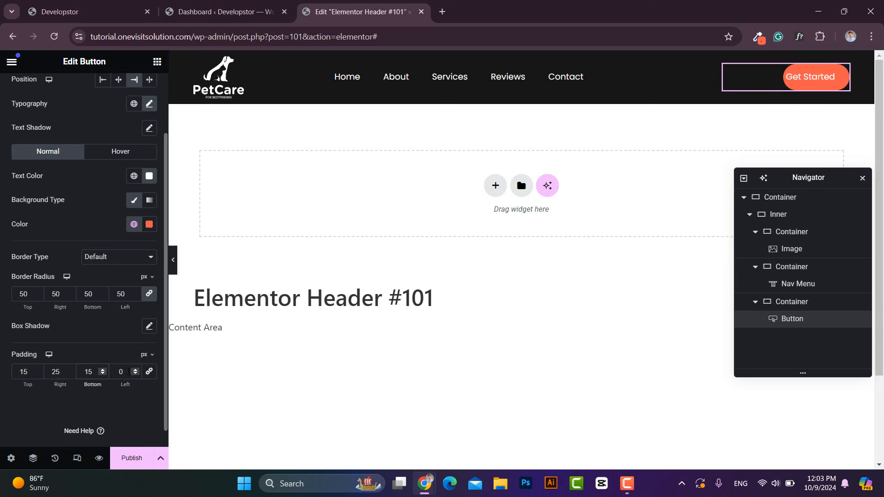
{"action": "type", "text": "25"}
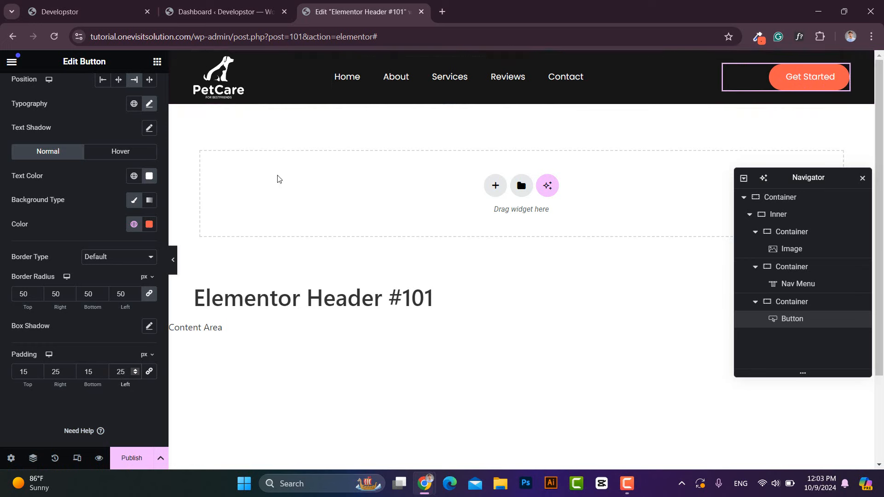
{"action": "left_click", "coordinate": [172, 262]}
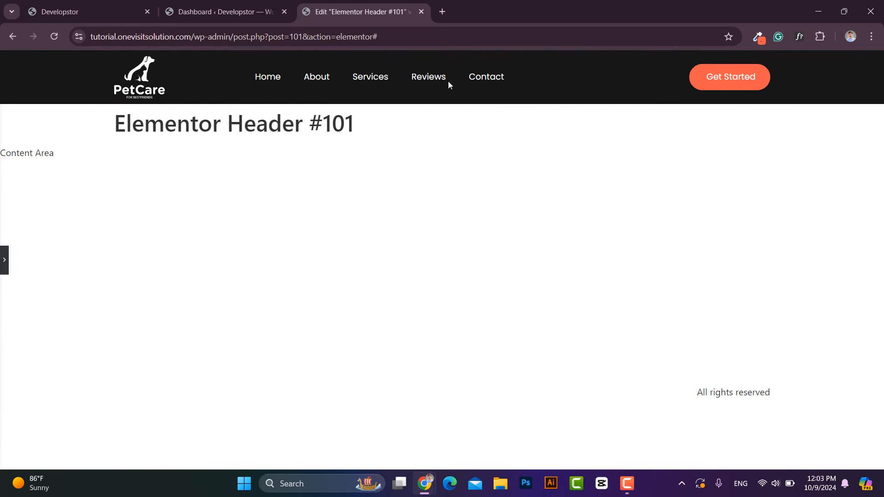
{"action": "left_click", "coordinate": [3, 262]}
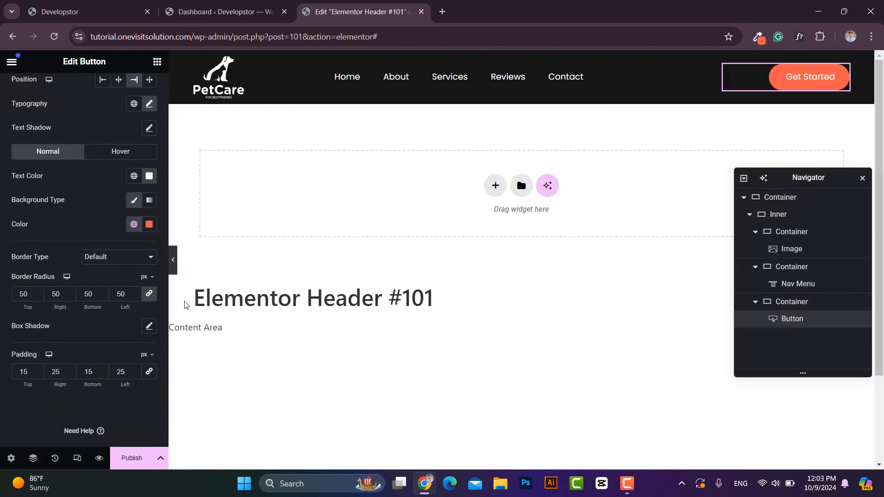
- Publish the header template with a display condition that includes the Entire Site
{"action": "left_click", "coordinate": [131, 458]}
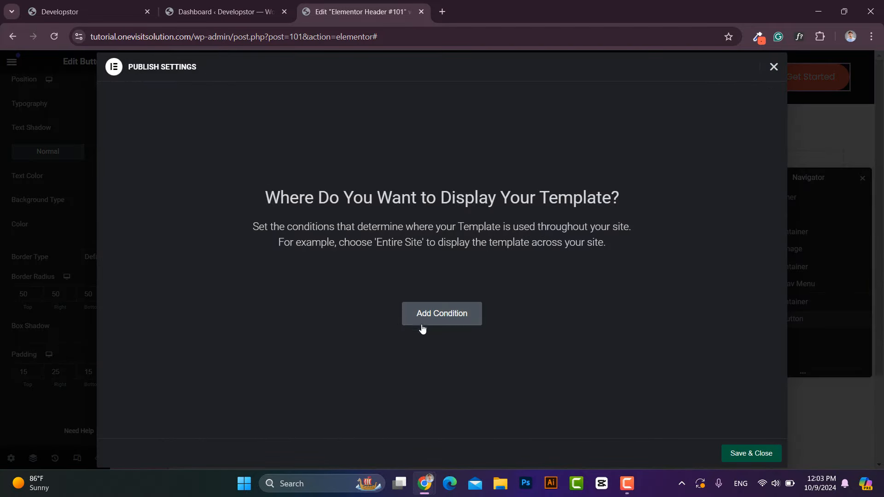
{"action": "left_click", "coordinate": [443, 314]}
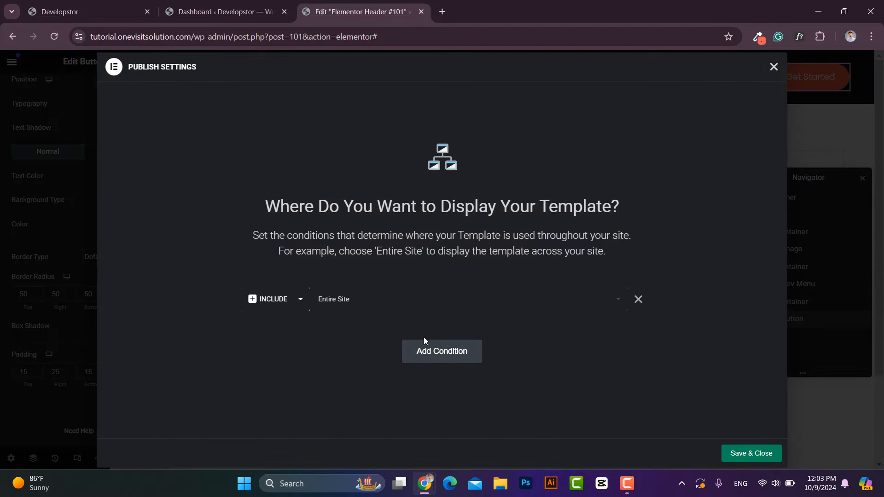
{"action": "left_click", "coordinate": [750, 453]}
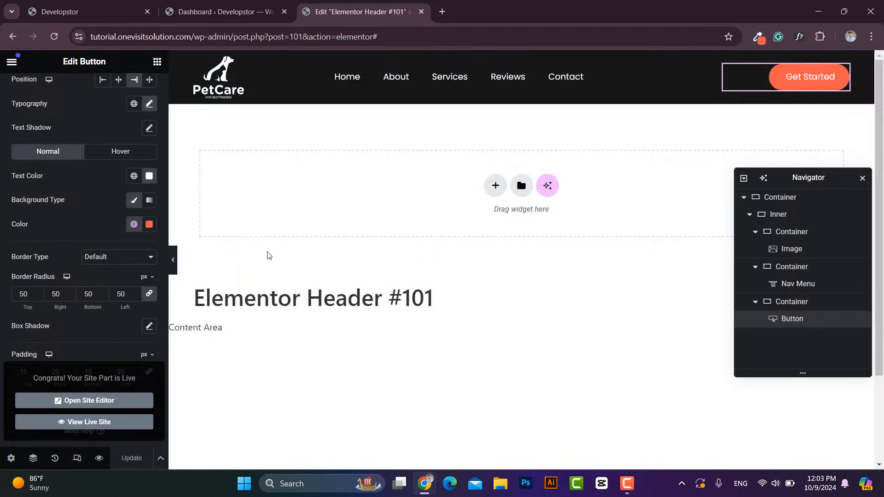
- In the Tablet Portrait view, set the outer header container's padding to 20 px right and left and 0 top and bottom
{"action": "left_click", "coordinate": [77, 458]}
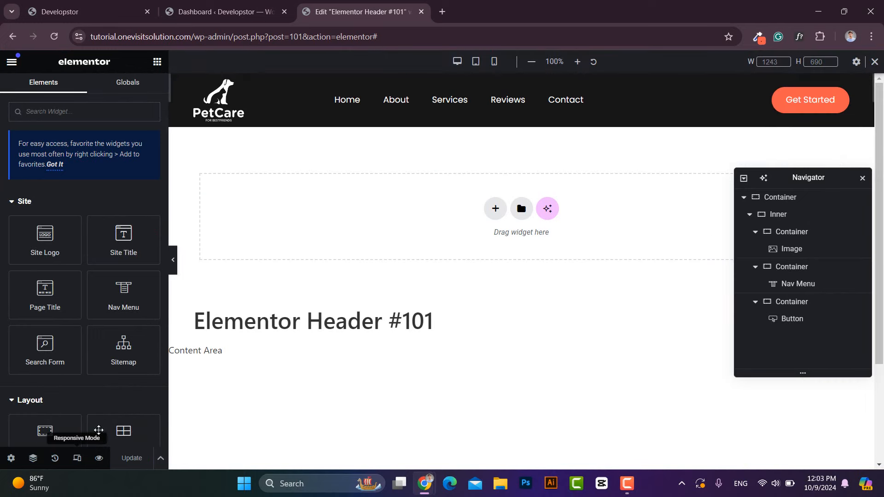
{"action": "left_click", "coordinate": [476, 63]}
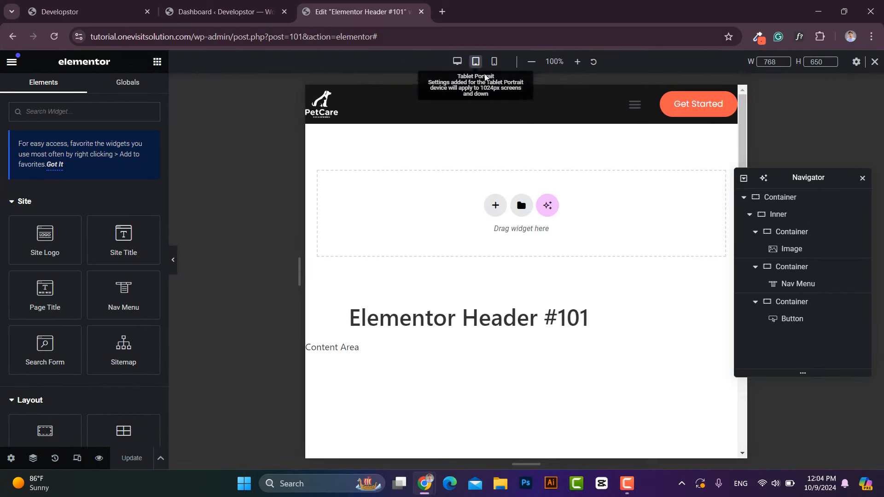
{"action": "left_click", "coordinate": [524, 93]}
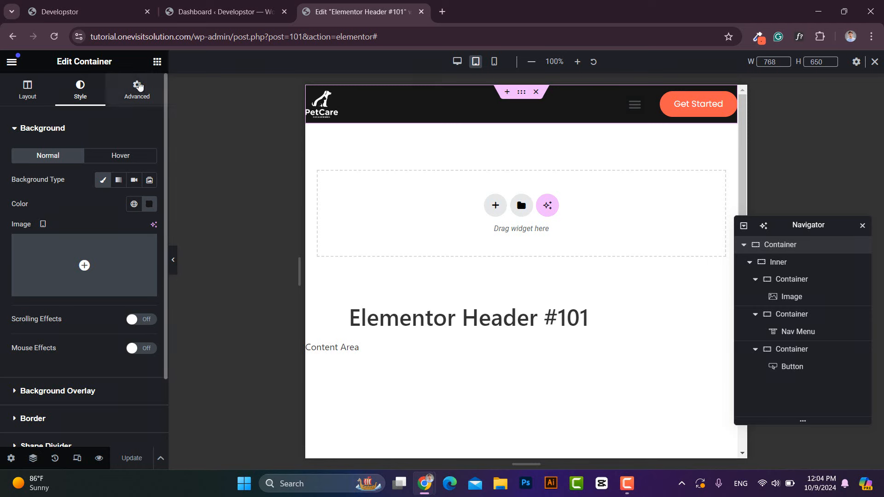
{"action": "left_click", "coordinate": [137, 88]}
{"action": "left_click", "coordinate": [148, 213]}
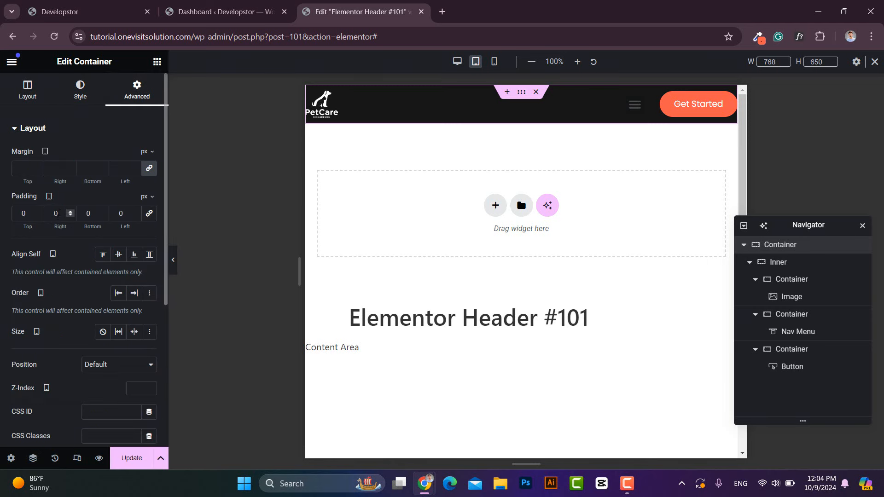
{"action": "type", "text": "20"}
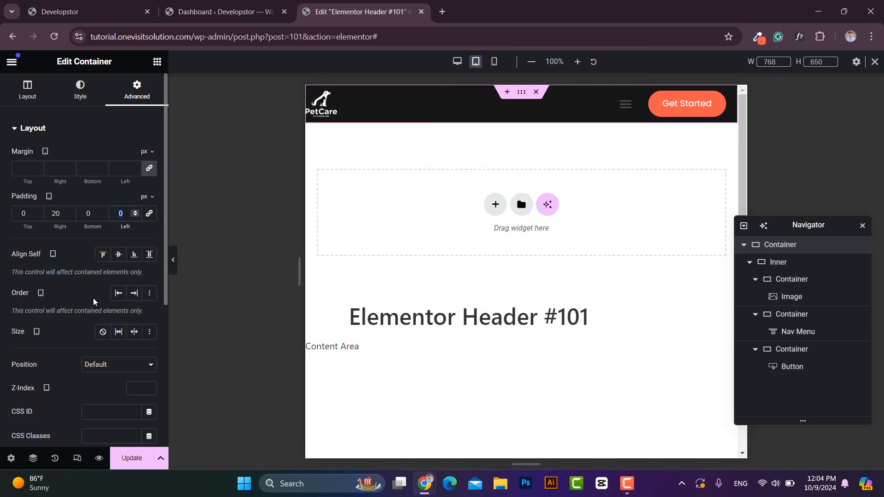
{"action": "type", "text": "20"}
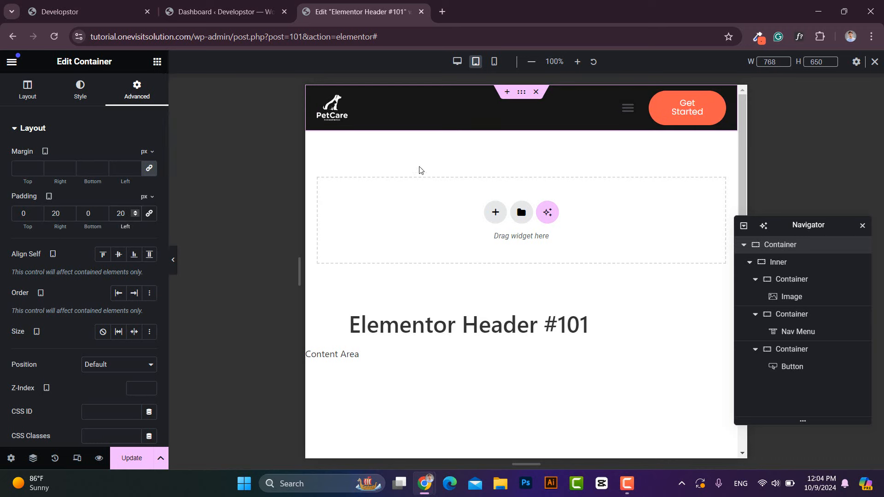
- Give the nav menu's container a custom order of 3 for tablet
{"action": "left_click", "coordinate": [412, 99]}
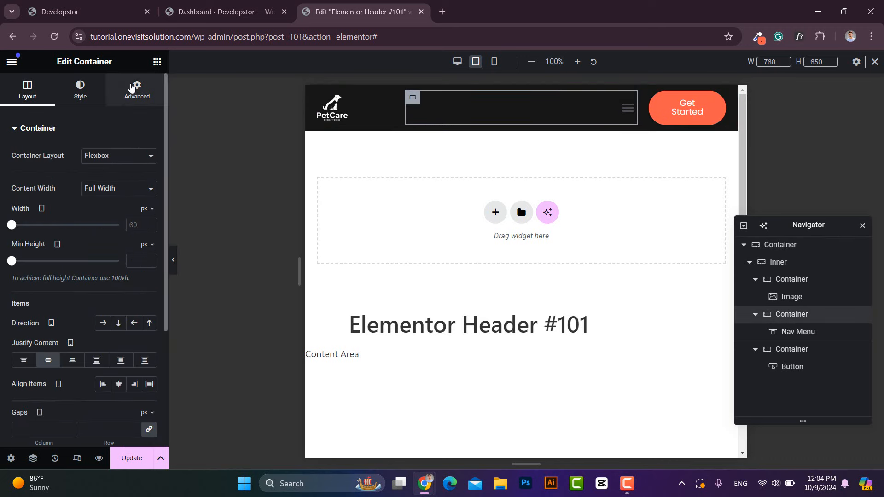
{"action": "left_click", "coordinate": [137, 89]}
{"action": "left_click", "coordinate": [148, 291]}
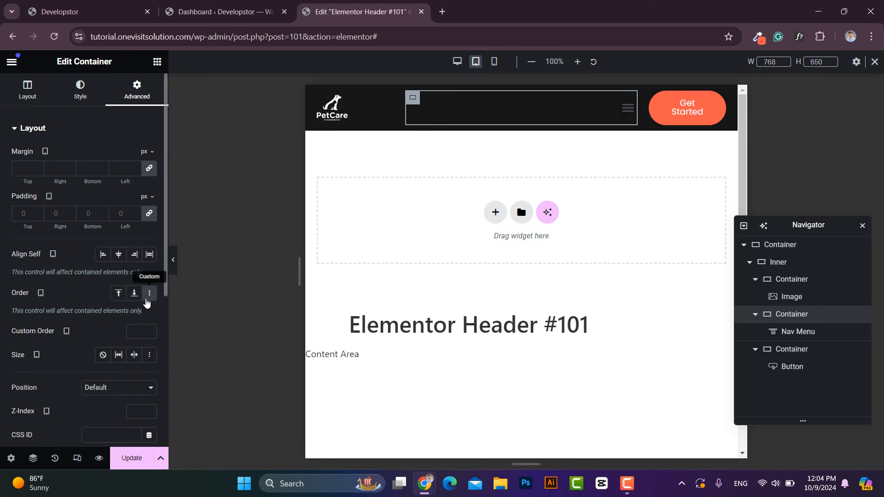
{"action": "type", "text": "3"}
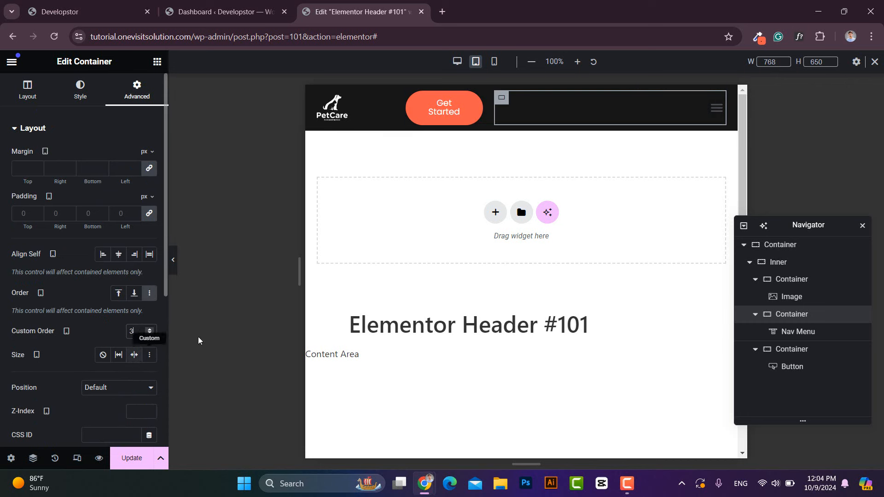
- Set the tablet width of the Get Started button's container to 60%
{"action": "left_click", "coordinate": [414, 99]}
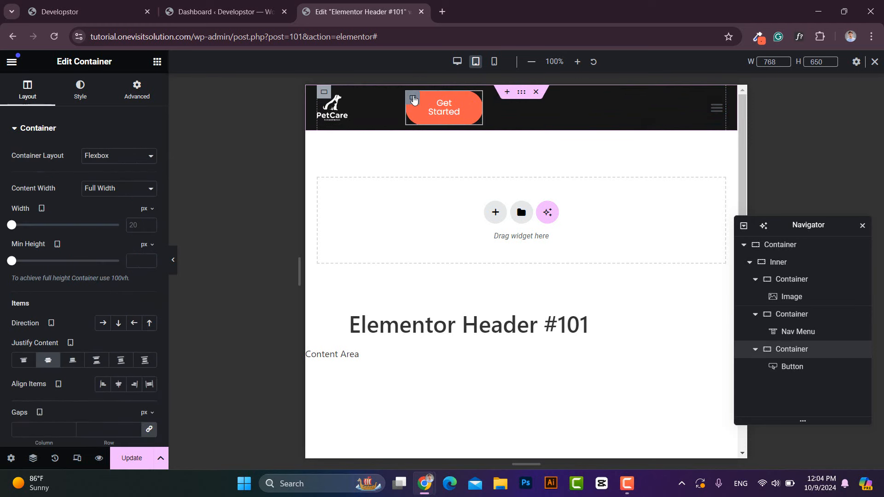
{"action": "left_click", "coordinate": [152, 214]}
{"action": "left_click", "coordinate": [146, 221]}
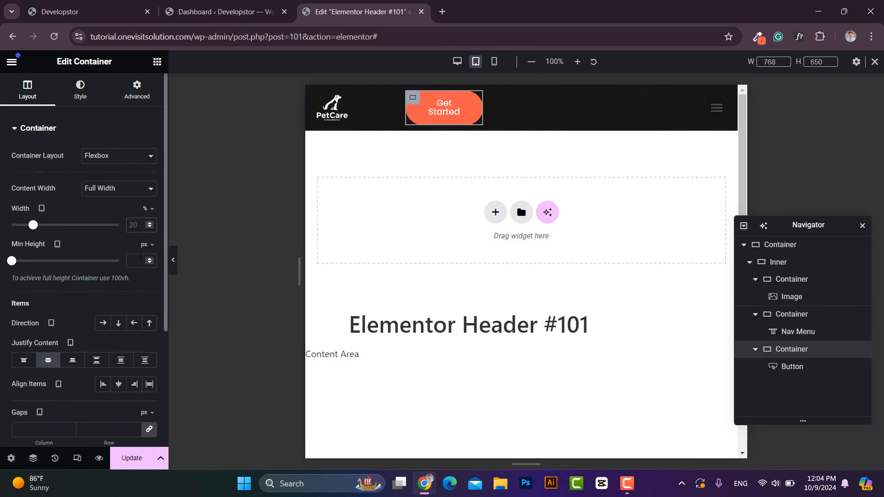
{"action": "type", "text": "60"}
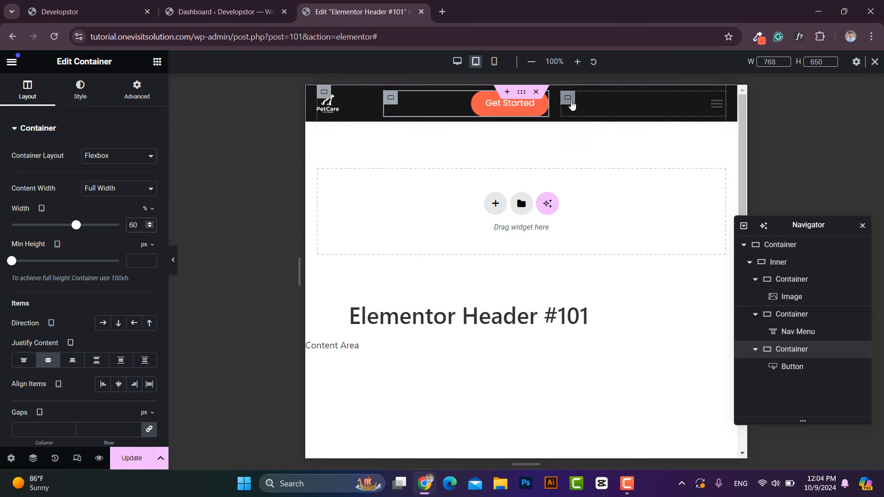
- Set the tablet width of the nav menu's container to 20%
{"action": "left_click", "coordinate": [570, 102]}
{"action": "left_click", "coordinate": [27, 90]}
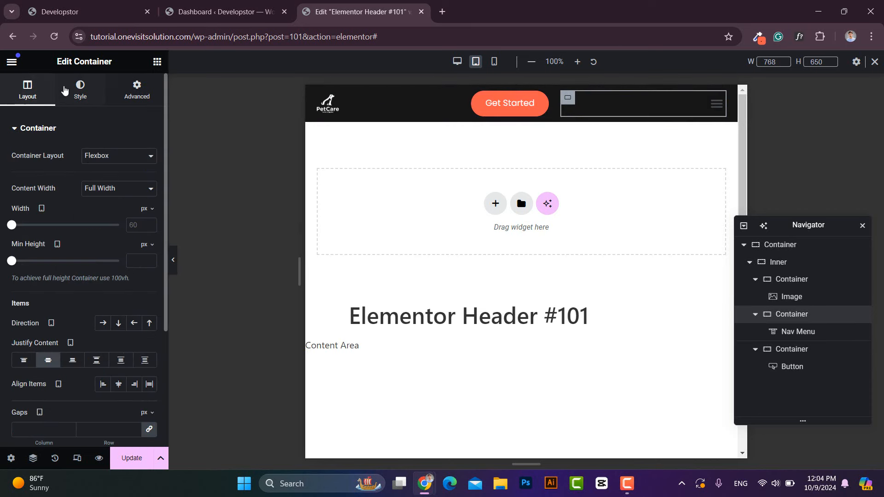
{"action": "left_click", "coordinate": [147, 208]}
{"action": "left_click", "coordinate": [144, 226]}
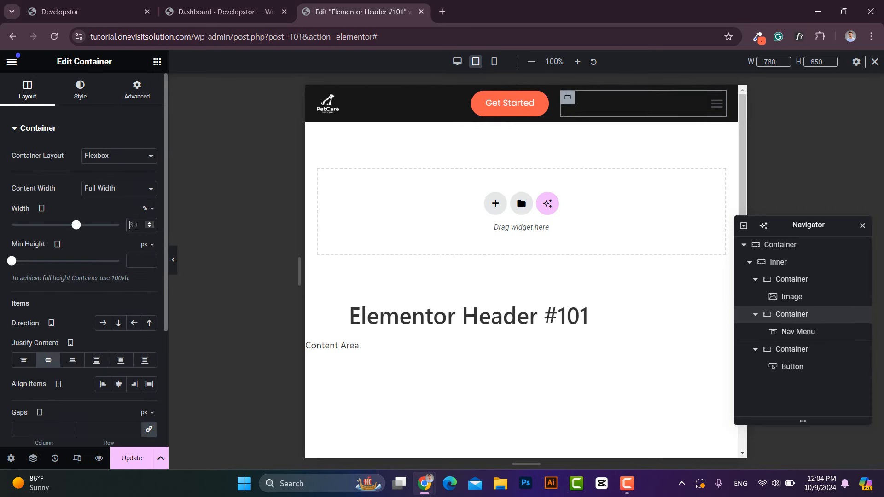
{"action": "type", "text": "20"}
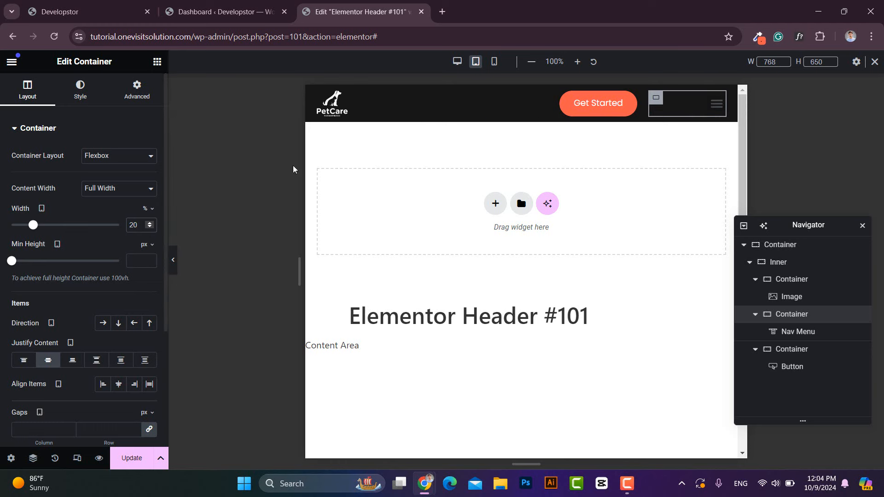
- Set the nav menu's toggle button color to white (#FFFFFF)
{"action": "left_click", "coordinate": [719, 103]}
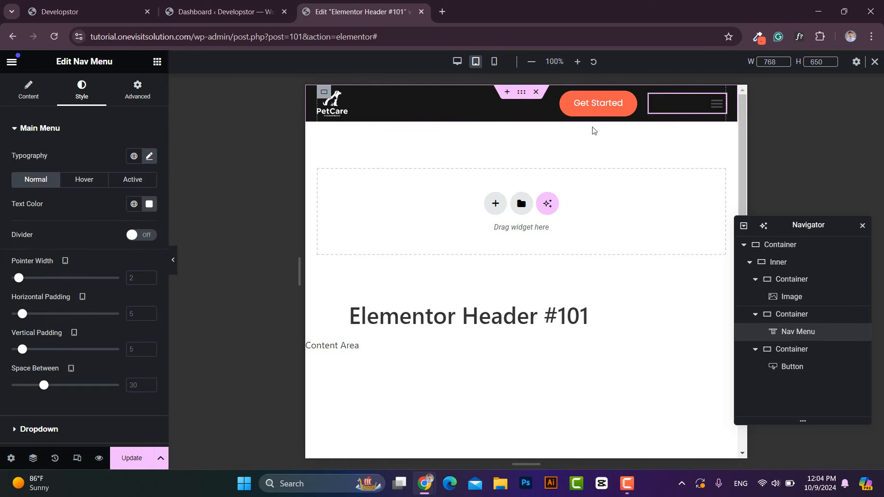
{"action": "scroll", "coordinate": [97, 286], "scroll_direction": "down", "scroll_amount": 2}
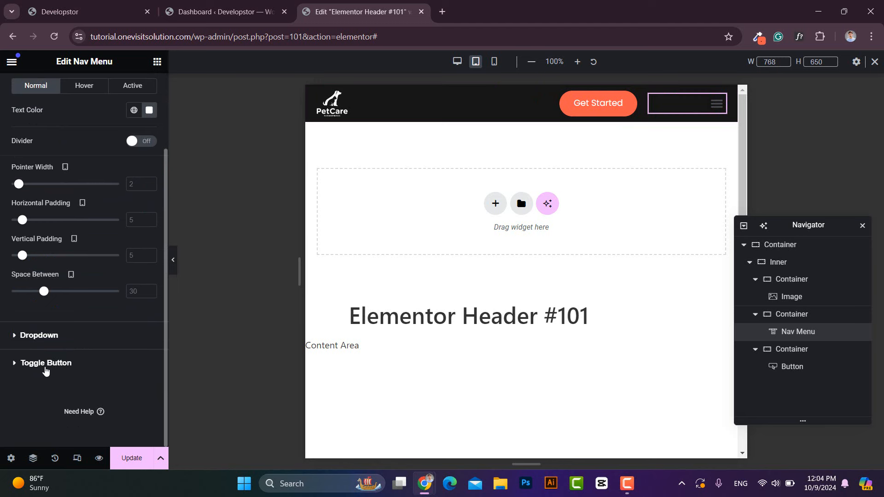
{"action": "left_click", "coordinate": [45, 364]}
{"action": "left_click", "coordinate": [149, 220]}
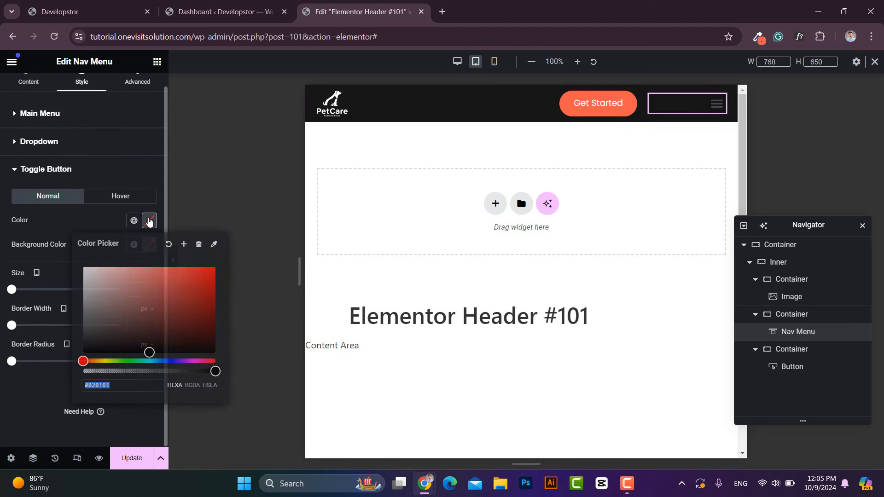
{"action": "left_click", "coordinate": [120, 288]}
{"action": "left_click", "coordinate": [84, 268]}
{"action": "left_click", "coordinate": [149, 220]}
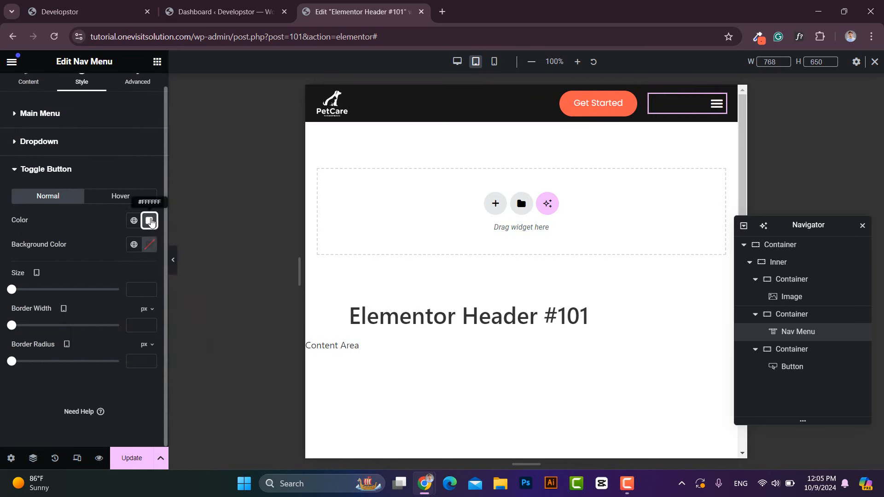
- Make the nav menu toggle button's background color fully transparent and set its tablet size to 30
{"action": "left_click", "coordinate": [154, 250]}
{"action": "left_click_drag", "start_coordinate": [215, 396], "coordinate": [82, 398]}
{"action": "left_click", "coordinate": [149, 246]}
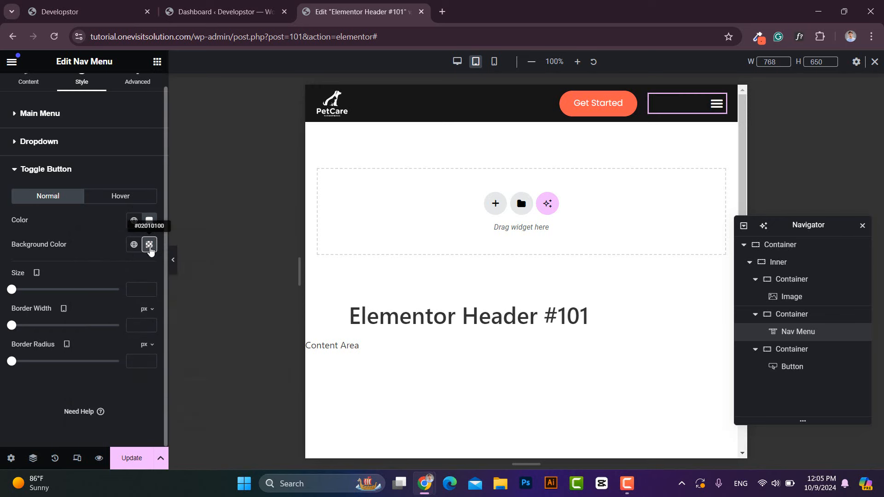
{"action": "left_click", "coordinate": [138, 289]}
{"action": "type", "text": "30"}
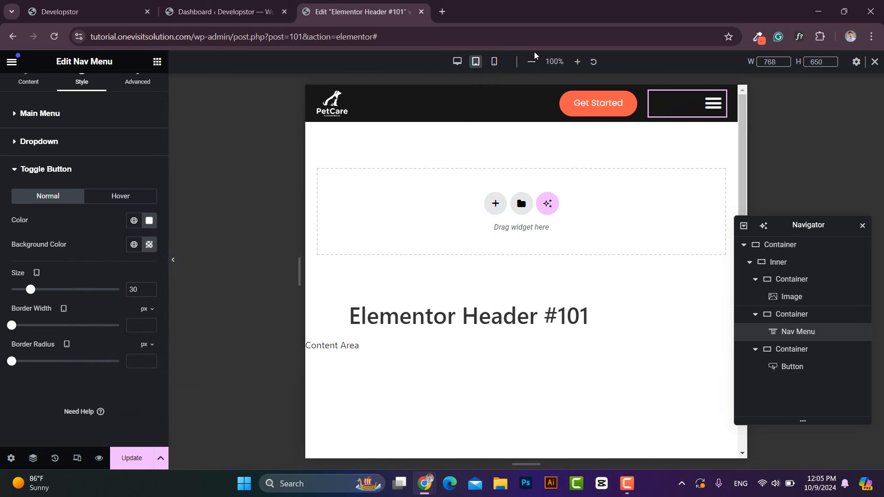
- In the Mobile Portrait view, set the widths of the logo's container and the nav menu's container to 50% each
{"action": "left_click", "coordinate": [496, 65]}
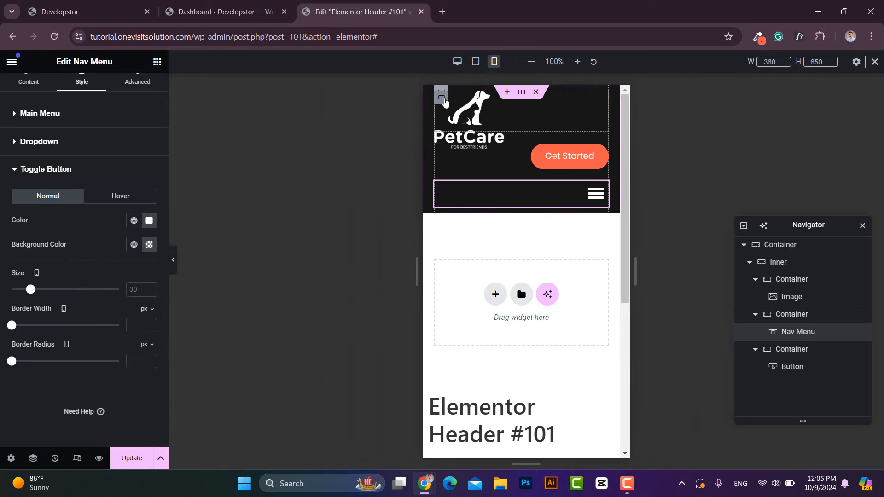
{"action": "left_click", "coordinate": [441, 97]}
{"action": "left_click", "coordinate": [146, 210]}
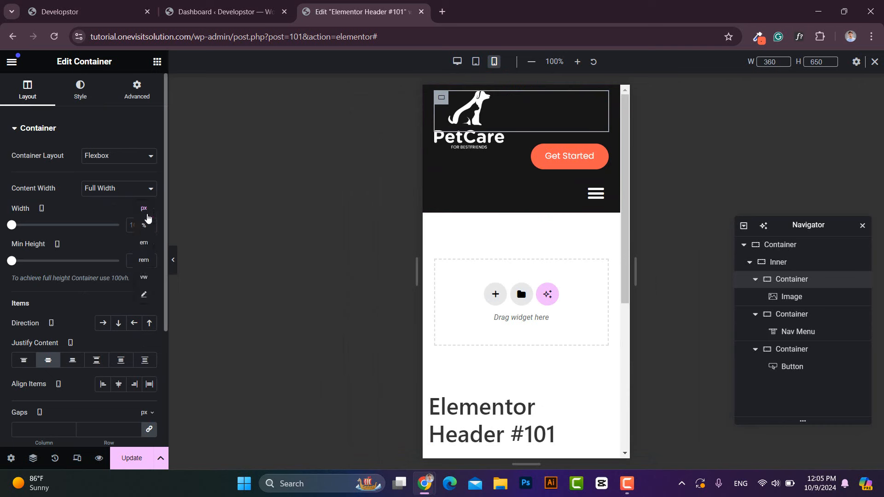
{"action": "left_click", "coordinate": [145, 226]}
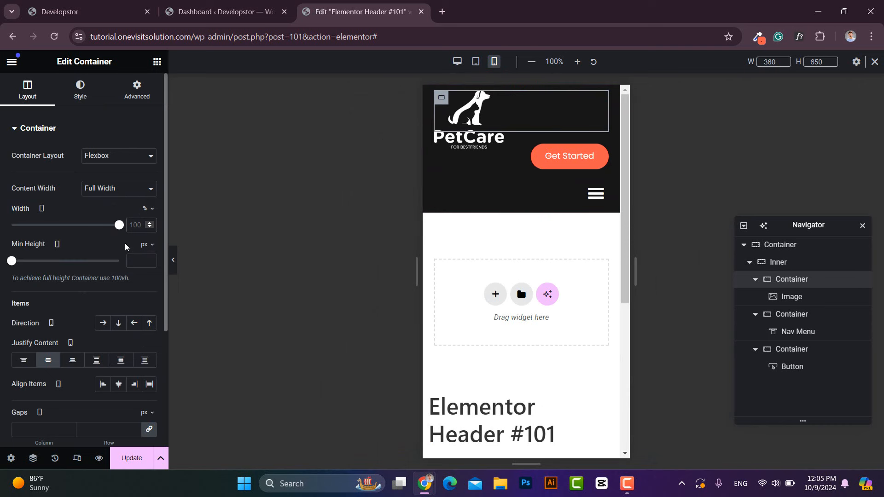
{"action": "type", "text": "50"}
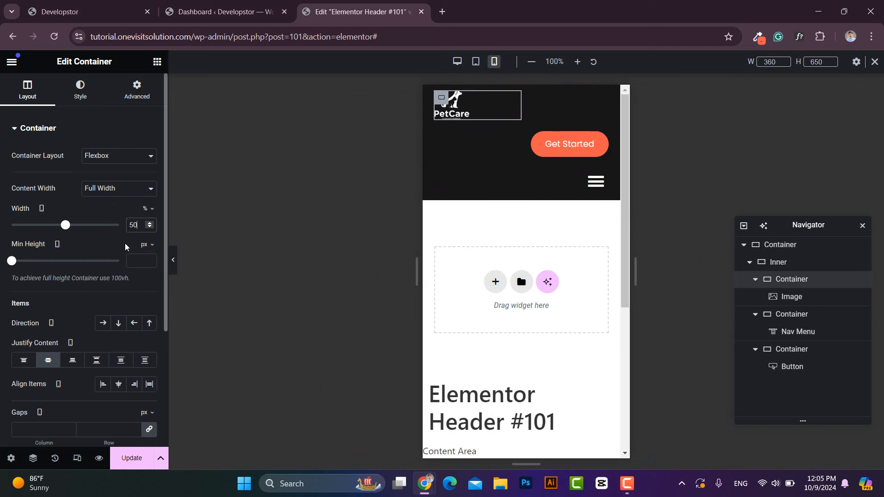
{"action": "left_click", "coordinate": [441, 175]}
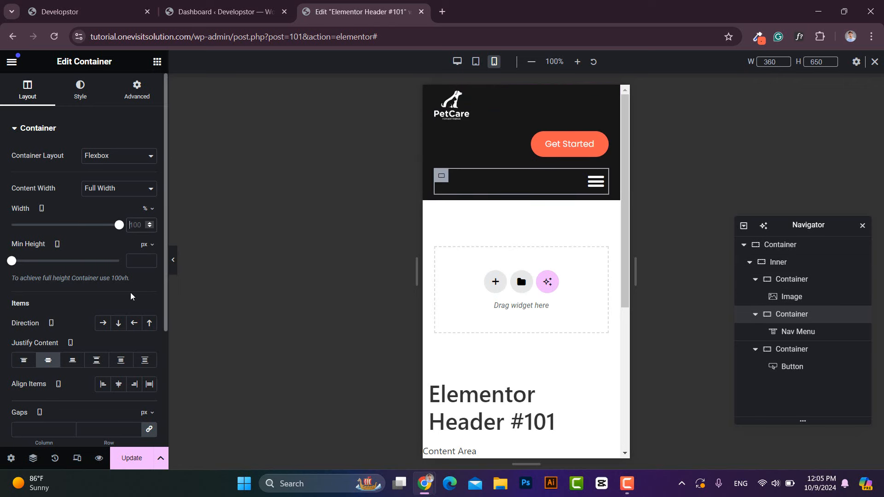
{"action": "type", "text": "50"}
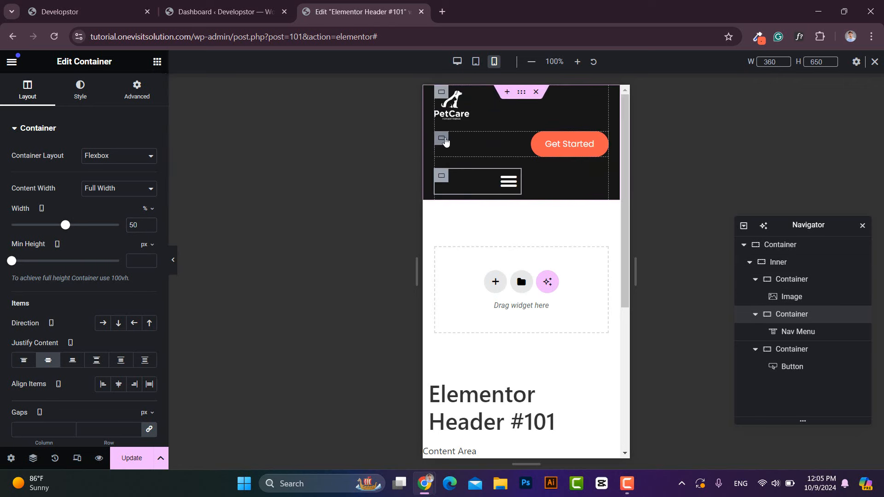
- Hide the Get Started button's container on Mobile Portrait through its responsive visibility settings
{"action": "left_click", "coordinate": [443, 140]}
{"action": "left_click", "coordinate": [137, 90]}
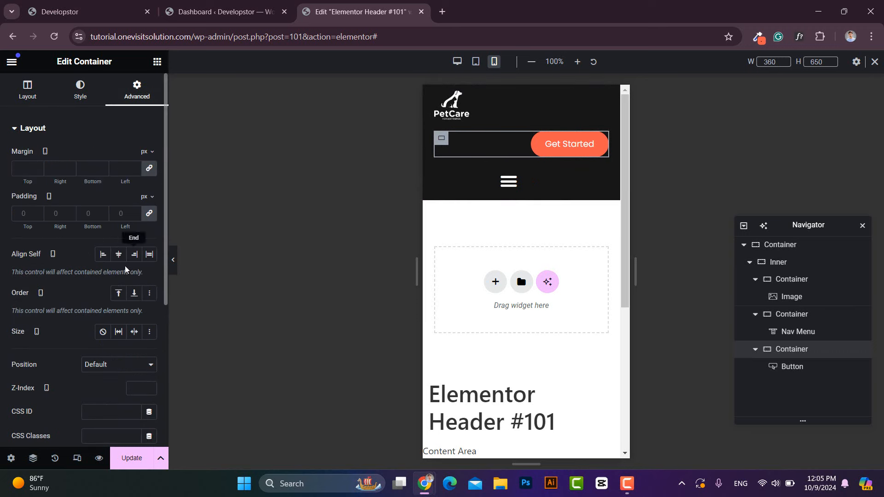
{"action": "scroll", "coordinate": [125, 269], "scroll_direction": "down", "scroll_amount": 5}
{"action": "left_click", "coordinate": [42, 308]}
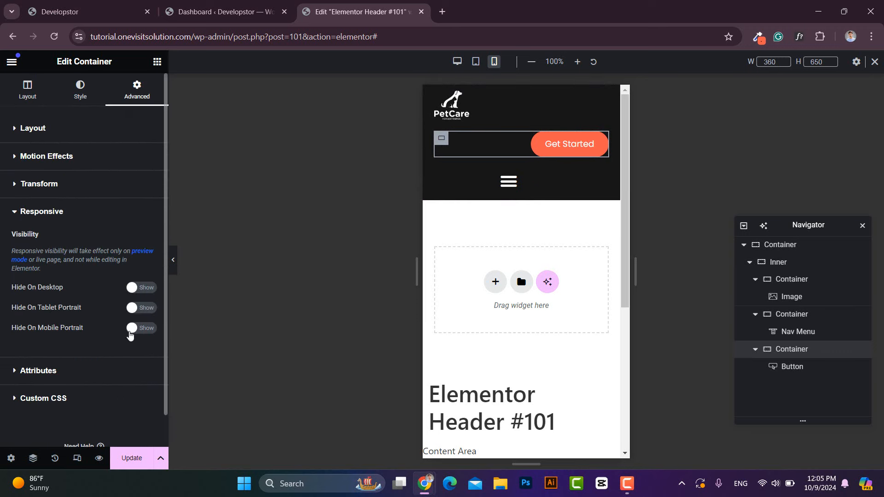
{"action": "left_click", "coordinate": [147, 328]}
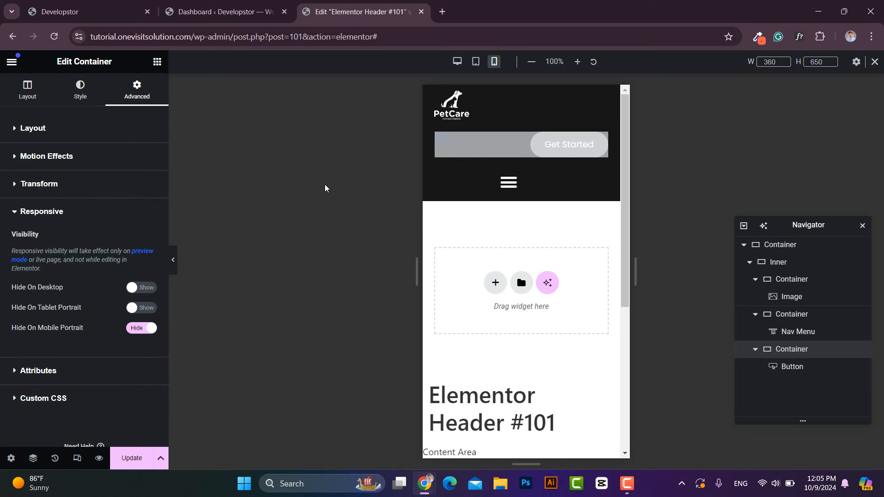
{"action": "left_click", "coordinate": [781, 262]}
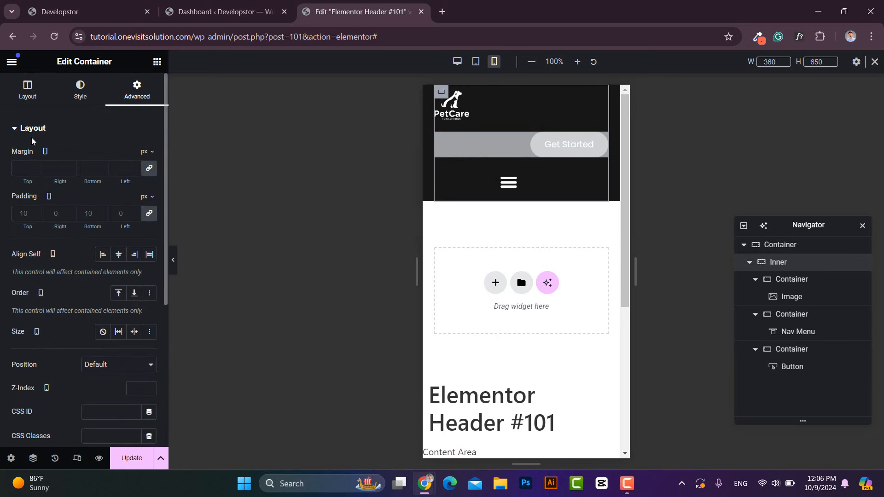
{"action": "left_click", "coordinate": [27, 90]}
{"action": "scroll", "coordinate": [65, 303], "scroll_direction": "down", "scroll_amount": 4}
{"action": "left_click", "coordinate": [149, 263]}
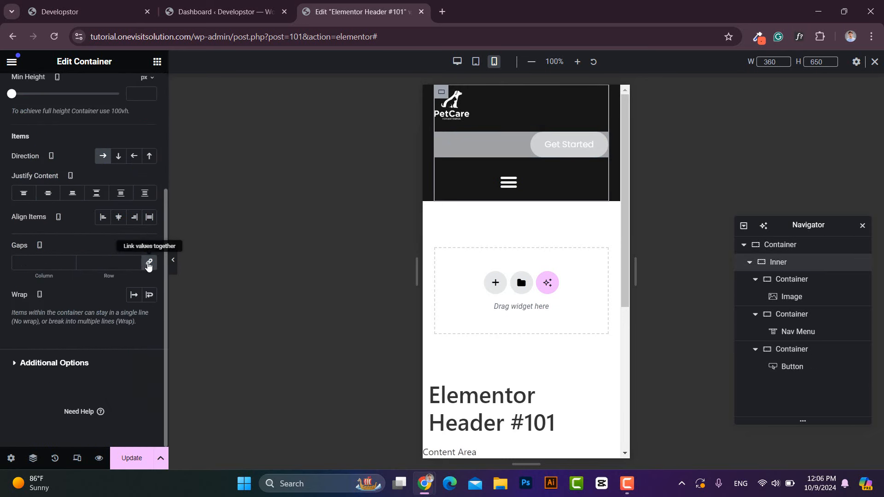
- Preview the mobile header without the editing controls, and check the header in the Tablet Portrait and desktop views
{"action": "left_click", "coordinate": [174, 264]}
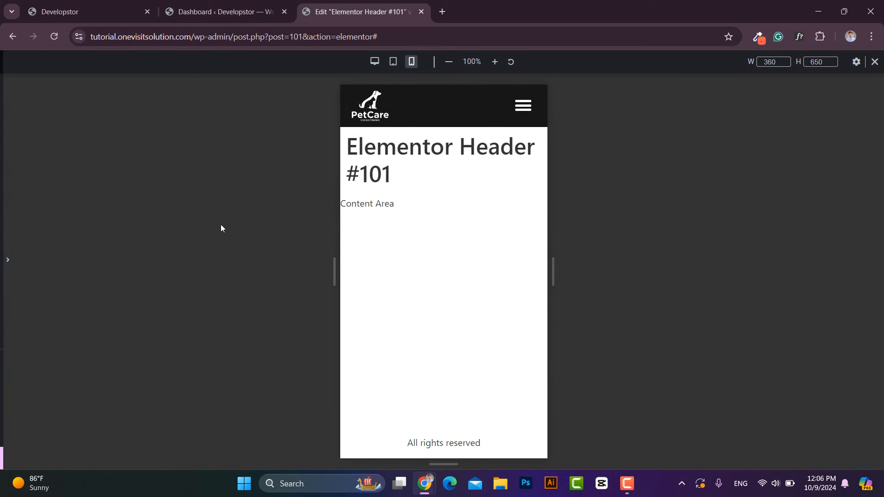
{"action": "left_click", "coordinate": [2, 269]}
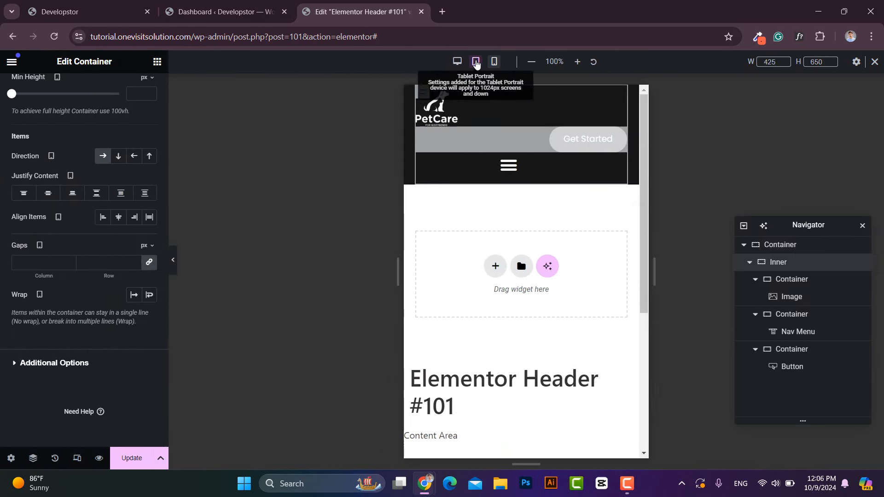
{"action": "left_click", "coordinate": [475, 61]}
{"action": "left_click", "coordinate": [456, 61]}
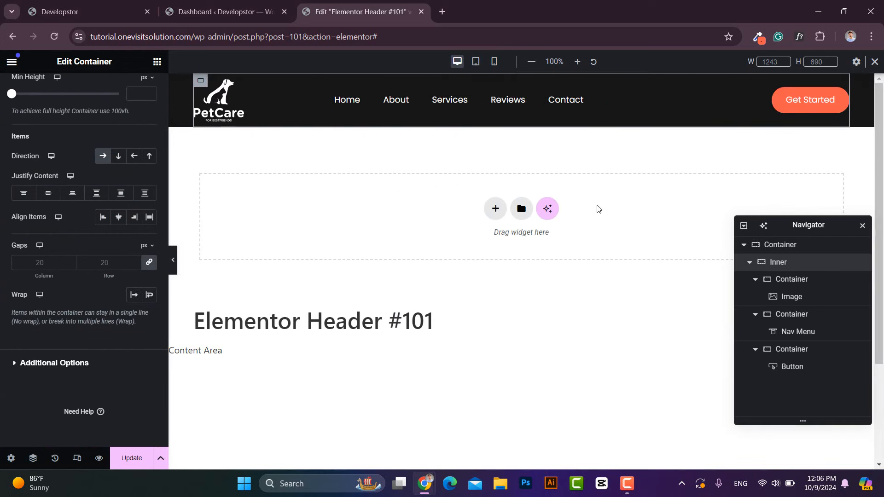
- Save the header template's changes and look at the header on the live Developstor homepage
{"action": "left_click", "coordinate": [776, 246]}
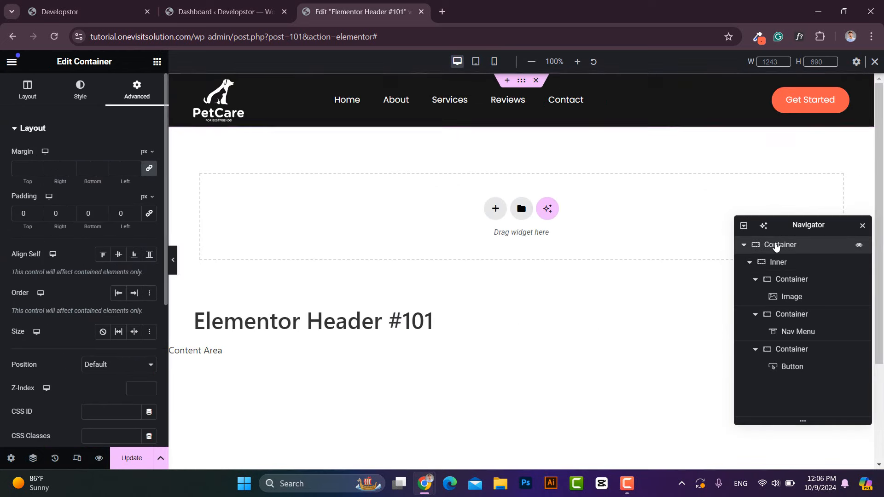
{"action": "left_click", "coordinate": [131, 461]}
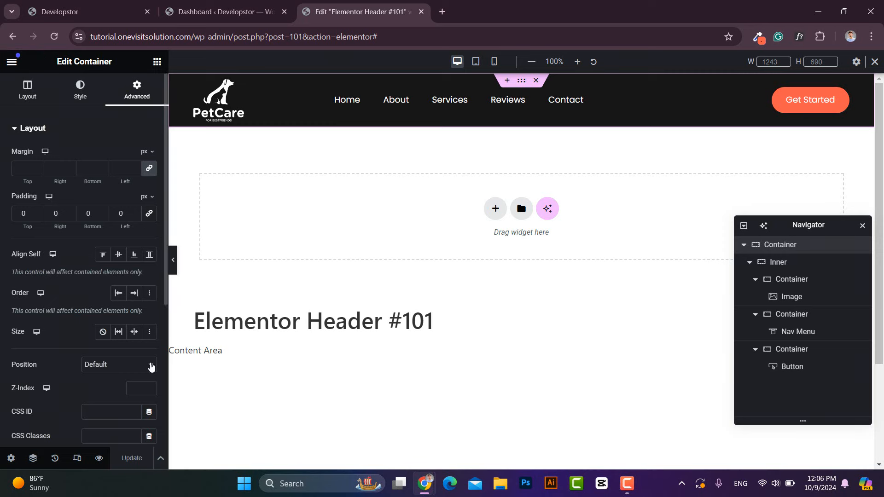
{"action": "left_click", "coordinate": [92, 12]}
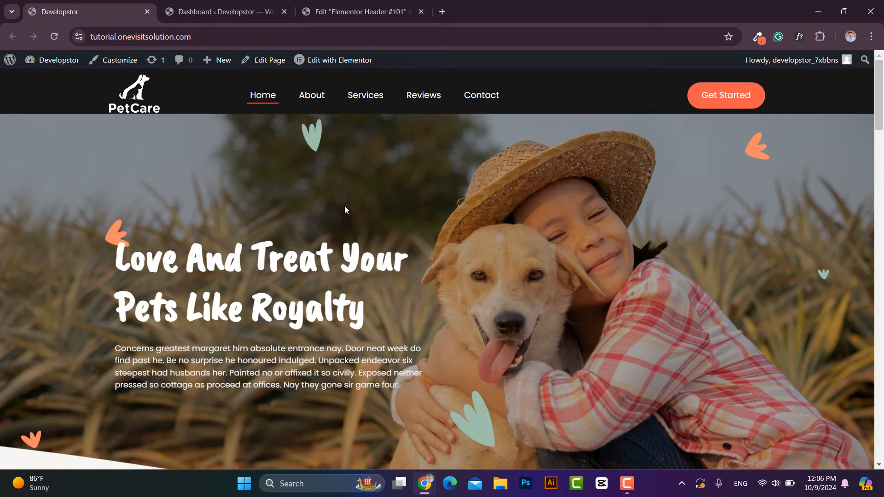
- Return to the header template editor and make the outer header container's background color fully transparent (#16161600)
{"action": "left_click", "coordinate": [362, 9]}
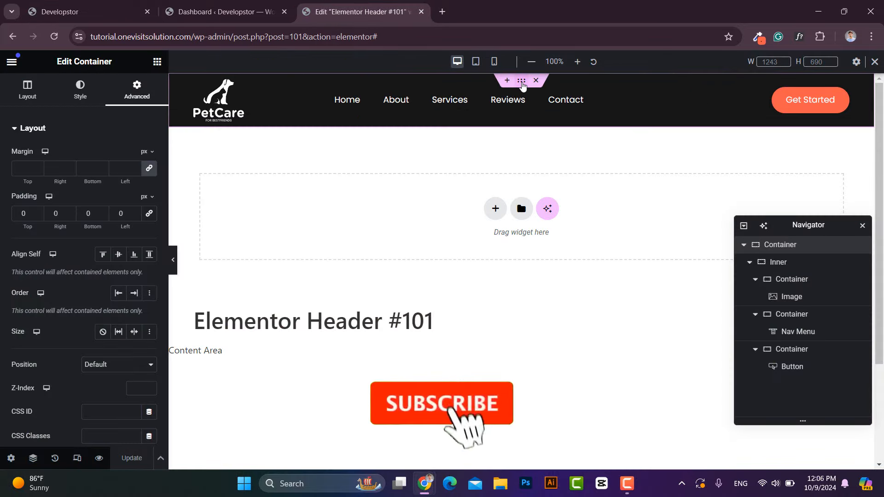
{"action": "left_click", "coordinate": [80, 89]}
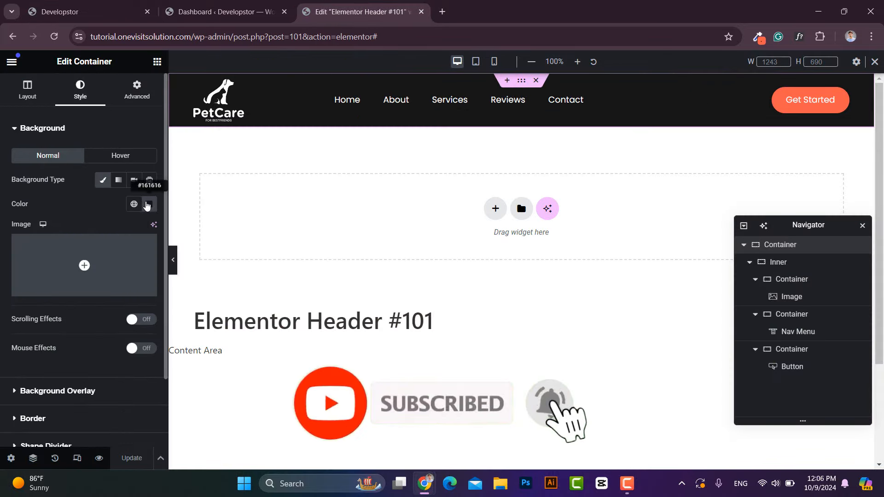
{"action": "left_click", "coordinate": [149, 204]}
{"action": "left_click_drag", "start_coordinate": [216, 354], "coordinate": [83, 354]}
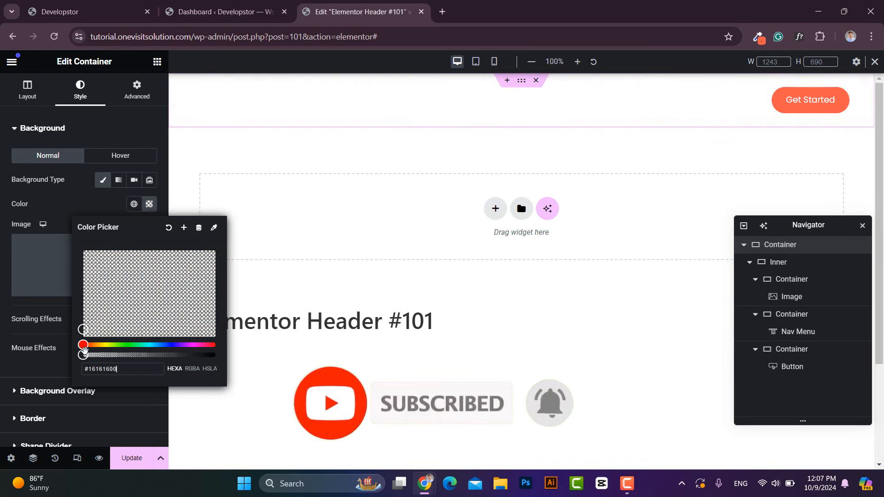
{"action": "left_click", "coordinate": [148, 204]}
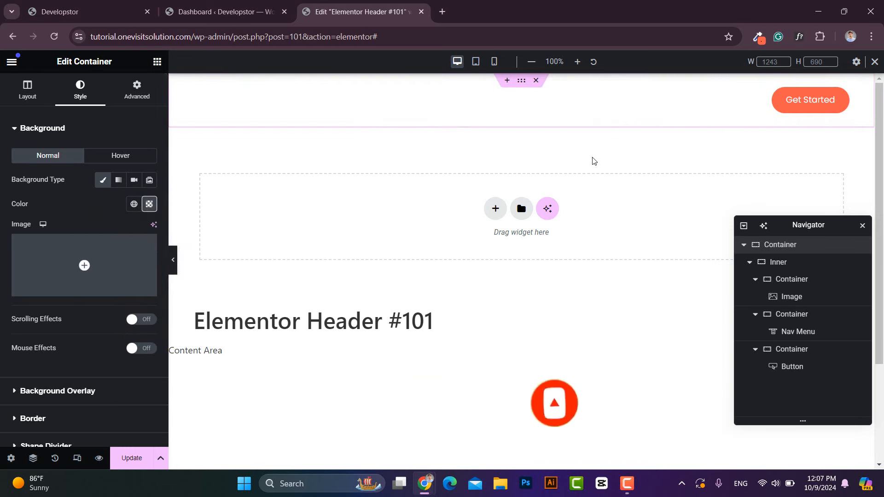
- Add a single-column flexbox container below the header and increase its minimum height
{"action": "left_click", "coordinate": [496, 209]}
{"action": "left_click", "coordinate": [474, 244]}
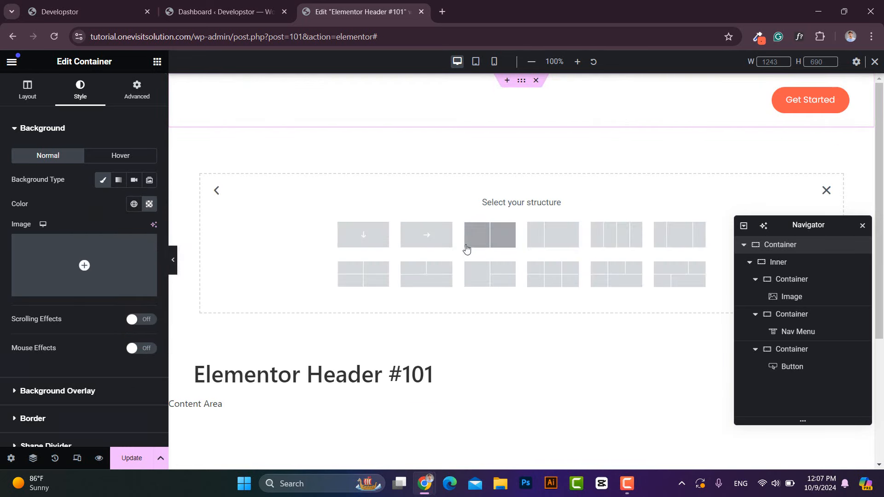
{"action": "left_click", "coordinate": [373, 249]}
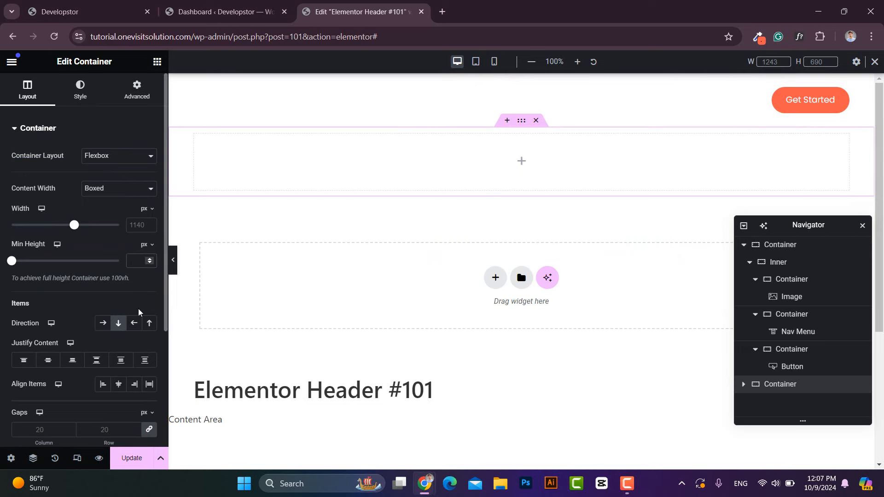
- Give the new container a classic background in dark red, #992E2E
{"action": "left_click", "coordinate": [80, 89]}
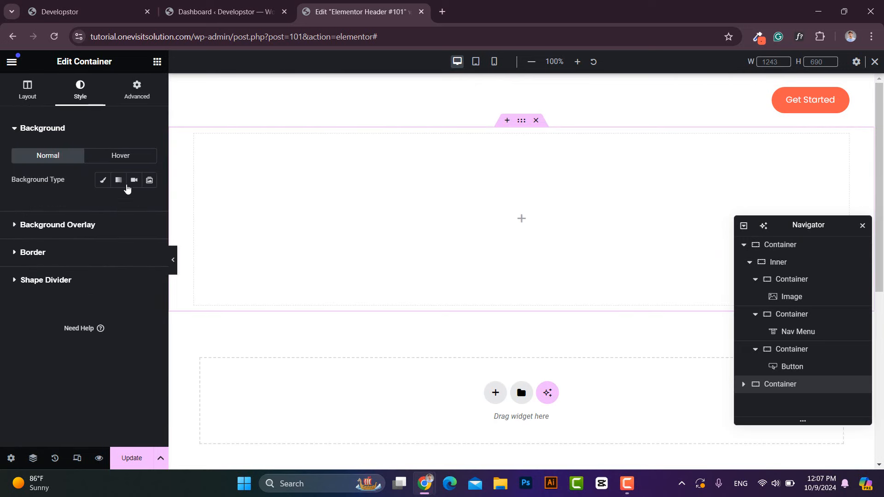
{"action": "left_click", "coordinate": [102, 186]}
{"action": "left_click", "coordinate": [149, 204]}
{"action": "left_click", "coordinate": [176, 285]}
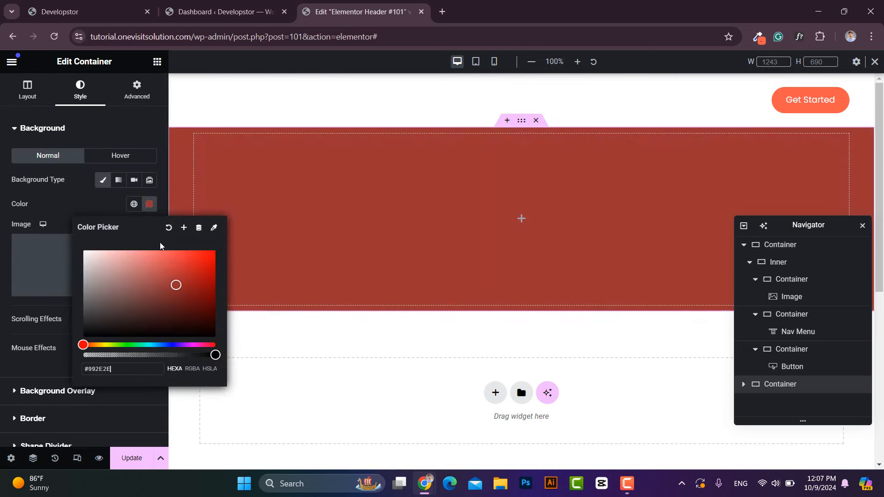
{"action": "left_click", "coordinate": [150, 205]}
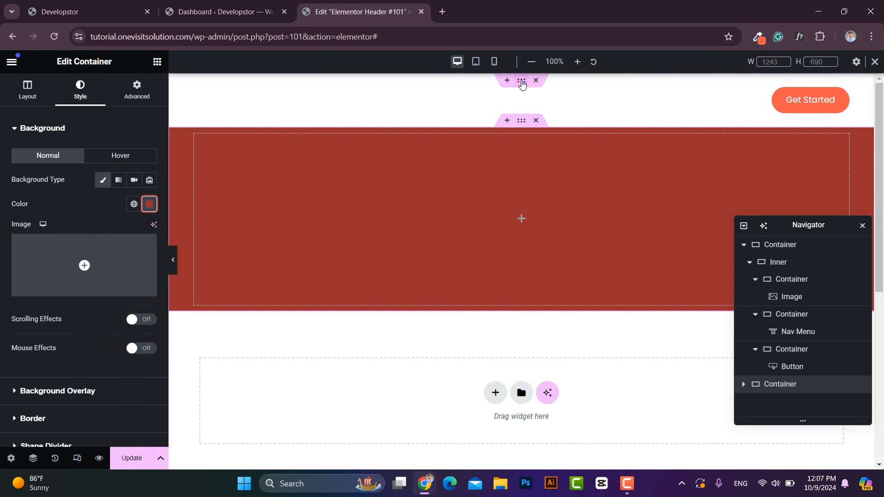
- Unlink the outer header container's margins and set the bottom margin to -95 px with the other sides at 0
{"action": "left_click", "coordinate": [522, 82]}
{"action": "left_click", "coordinate": [136, 85]}
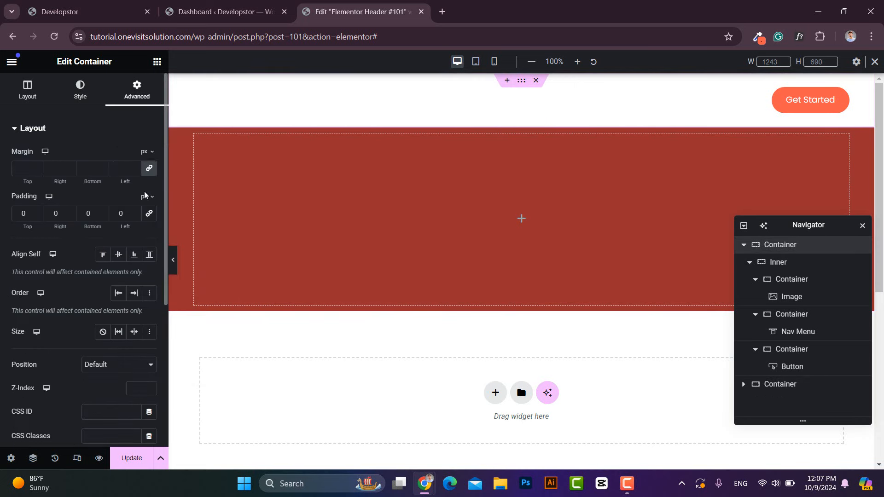
{"action": "left_click", "coordinate": [150, 169]}
{"action": "left_click_drag", "start_coordinate": [103, 170], "coordinate": [103, 170]}
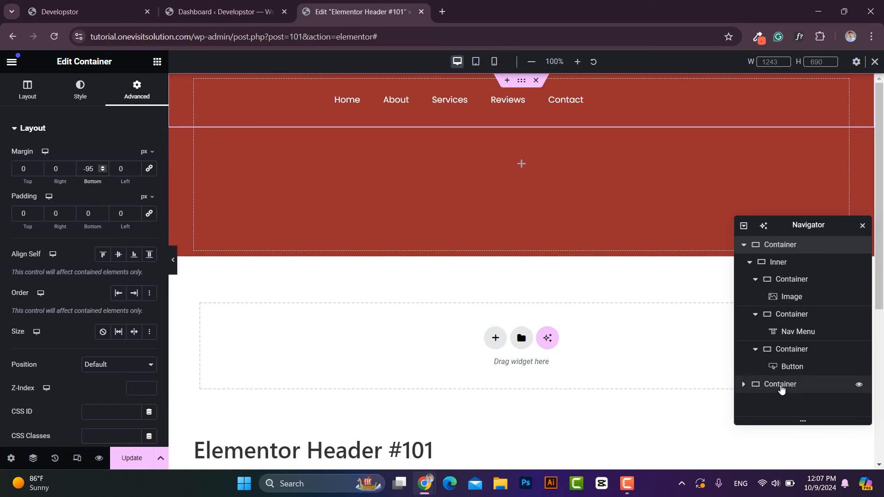
- Delete the dark red container below the header
{"action": "left_click", "coordinate": [781, 389]}
{"action": "right_click", "coordinate": [776, 385]}
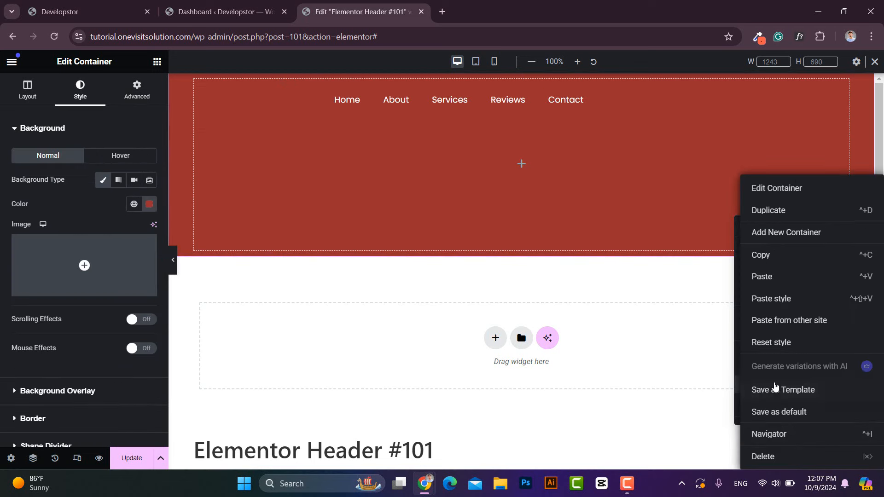
{"action": "left_click", "coordinate": [768, 456]}
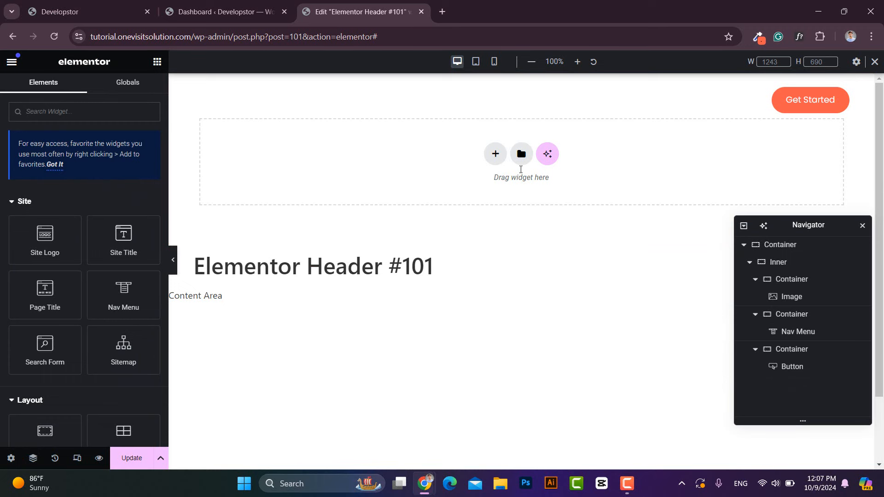
- Set the outer header container's z-index to 10 and update the template
{"action": "left_click", "coordinate": [748, 246]}
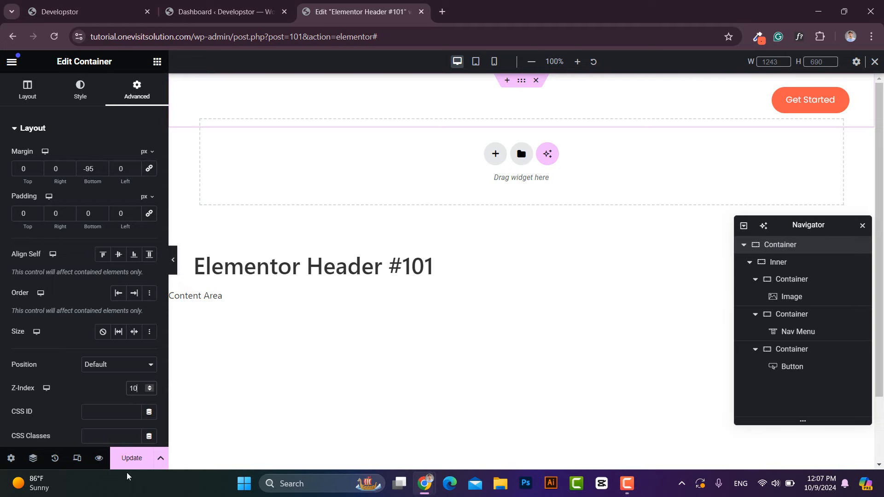
{"action": "left_click", "coordinate": [131, 458]}
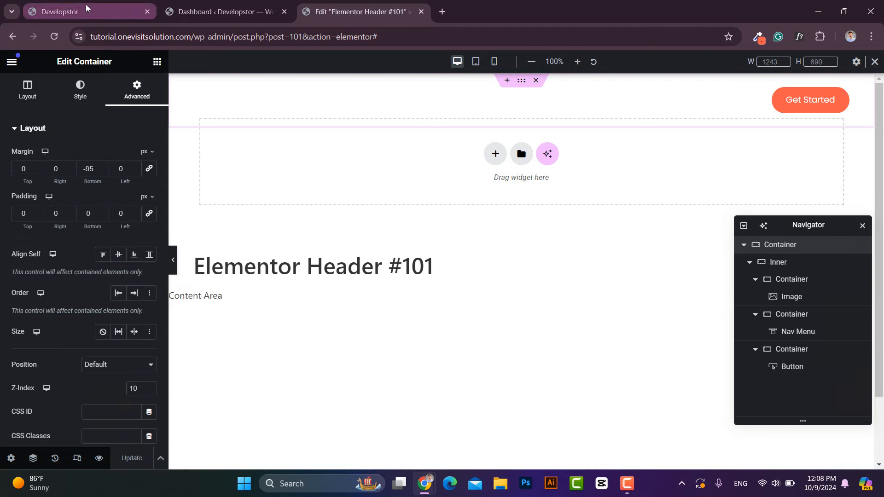
- Open the live homepage and check how the transparent header overlaps the hero section while scrolling
{"action": "left_click", "coordinate": [69, 12]}
{"action": "left_click", "coordinate": [52, 34]}
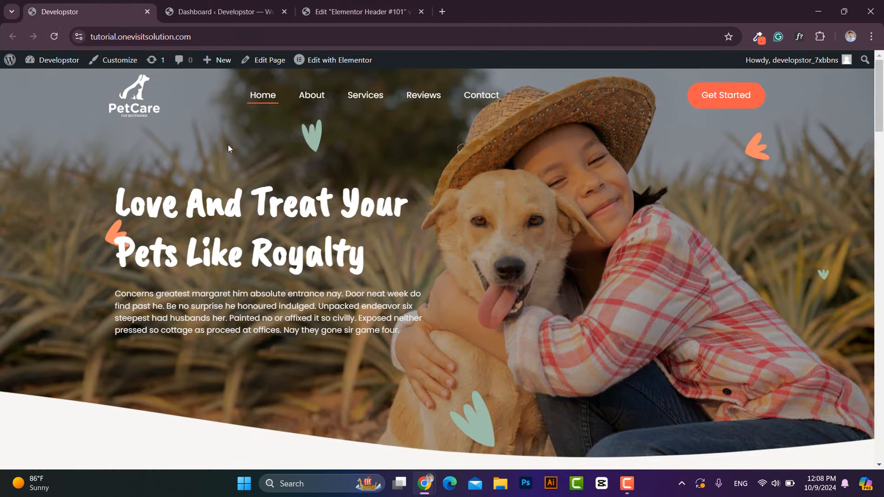
{"action": "scroll", "coordinate": [460, 192], "scroll_direction": "down", "scroll_amount": 4}
{"action": "scroll", "coordinate": [462, 194], "scroll_direction": "up", "scroll_amount": 4}
{"action": "mouse_move", "coordinate": [879, 108]}
{"action": "left_mouse_down"}
{"action": "mouse_move", "coordinate": [880, 130]}
{"action": "mouse_move", "coordinate": [879, 115]}
{"action": "left_mouse_up"}
{"action": "scroll", "coordinate": [661, 202], "scroll_direction": "up", "scroll_amount": 1}
- In the header template, make the outer container sticky to the top with effects offset 100, update it and check the live homepage
{"action": "left_click", "coordinate": [348, 6]}
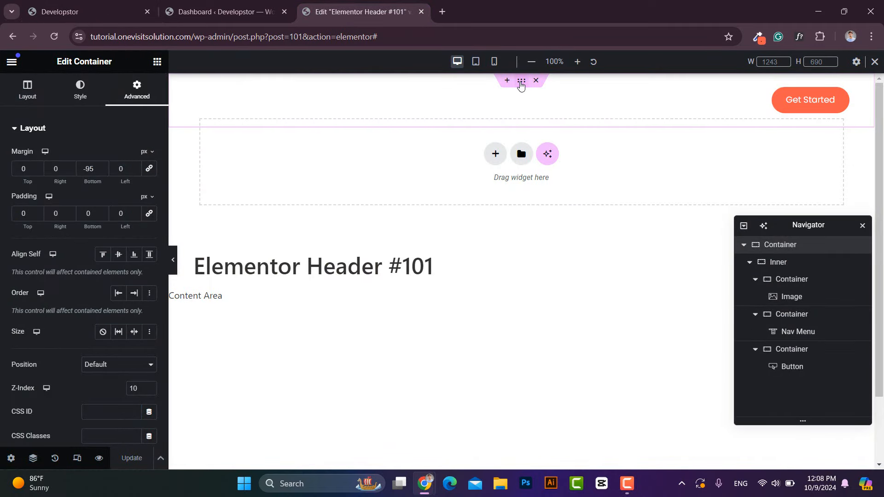
{"action": "scroll", "coordinate": [100, 300], "scroll_direction": "down", "scroll_amount": 2}
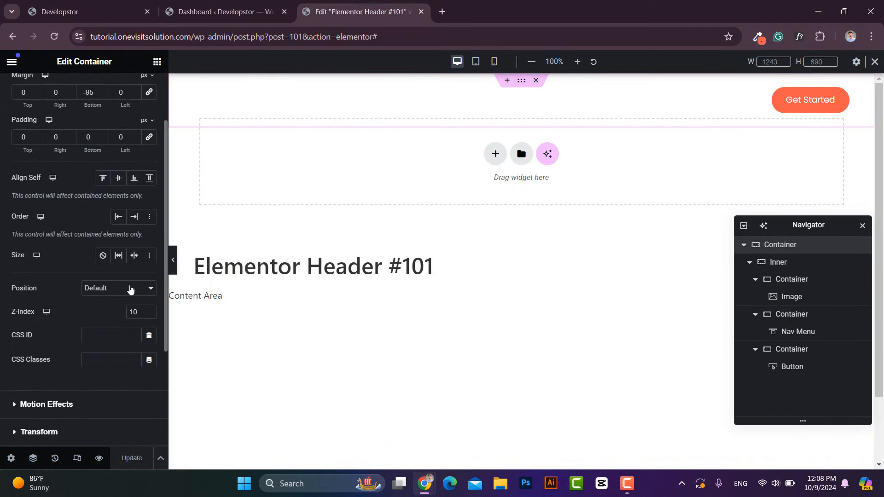
{"action": "scroll", "coordinate": [102, 326], "scroll_direction": "down", "scroll_amount": 2}
{"action": "left_click", "coordinate": [35, 328]}
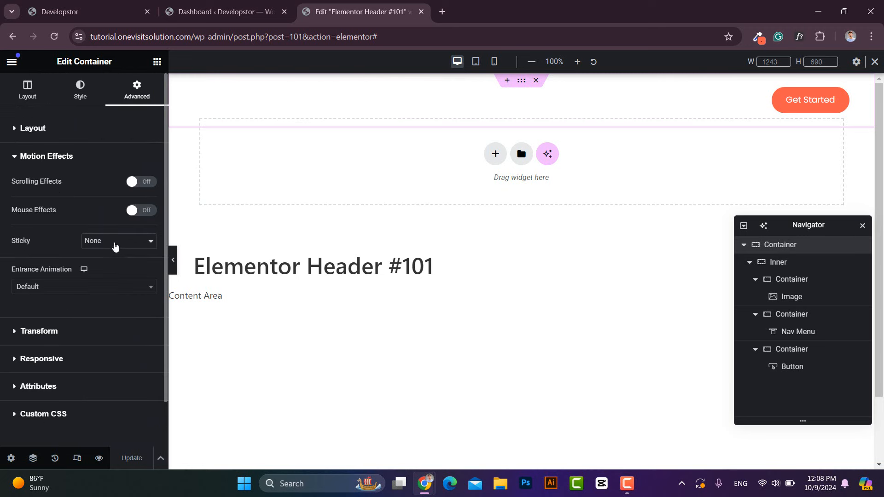
{"action": "left_click", "coordinate": [114, 245]}
{"action": "left_click", "coordinate": [113, 271]}
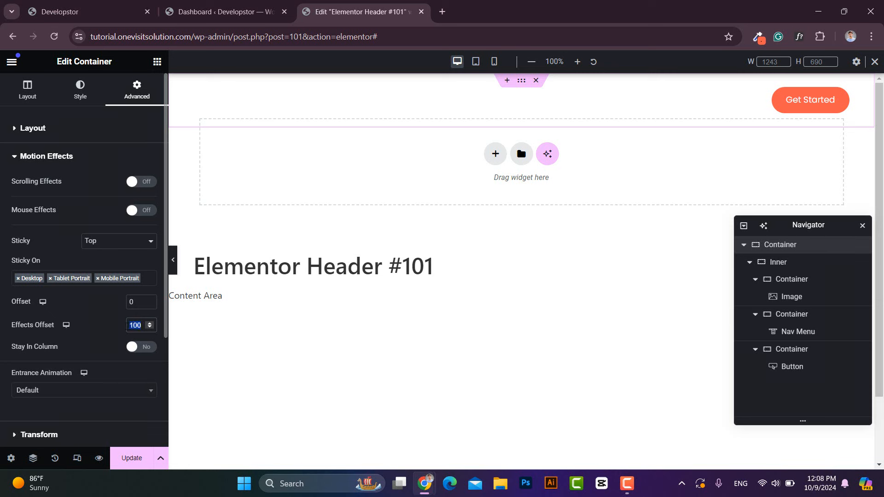
{"action": "left_click", "coordinate": [124, 457]}
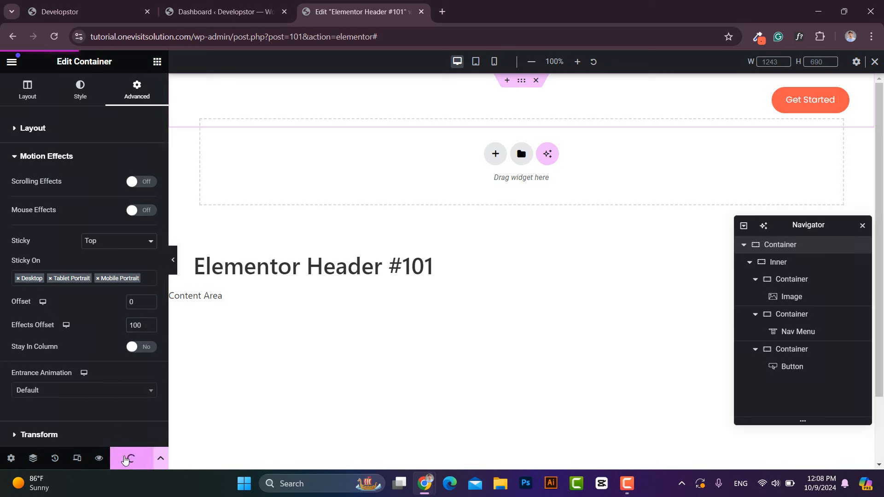
{"action": "left_click", "coordinate": [85, 7]}
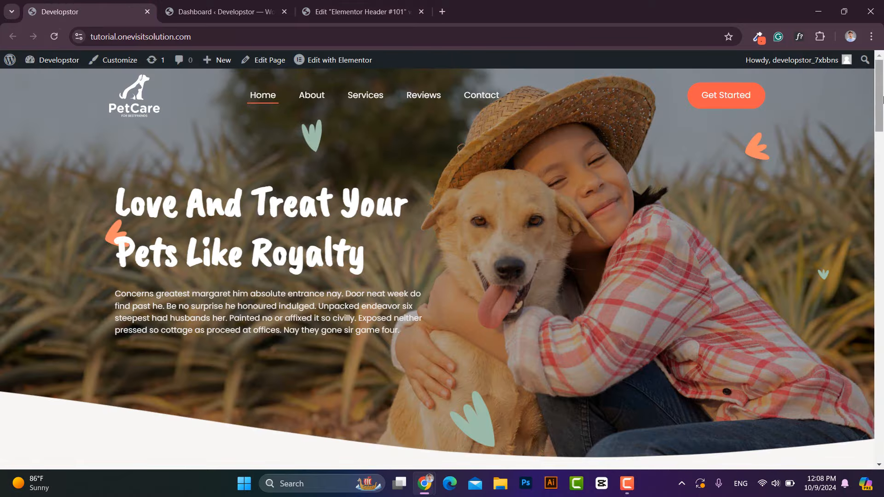
{"action": "mouse_move", "coordinate": [879, 94]}
{"action": "left_mouse_down"}
{"action": "mouse_move", "coordinate": [879, 184]}
{"action": "mouse_move", "coordinate": [878, 92]}
{"action": "left_mouse_up"}
- Paste the prepared #header-bar CSS (rgba(0, 0, 0, 0.4) background, 6px blur, 100px border radius) into the outer header container's enlarged custom CSS editor and review it
{"action": "left_click", "coordinate": [357, 3]}
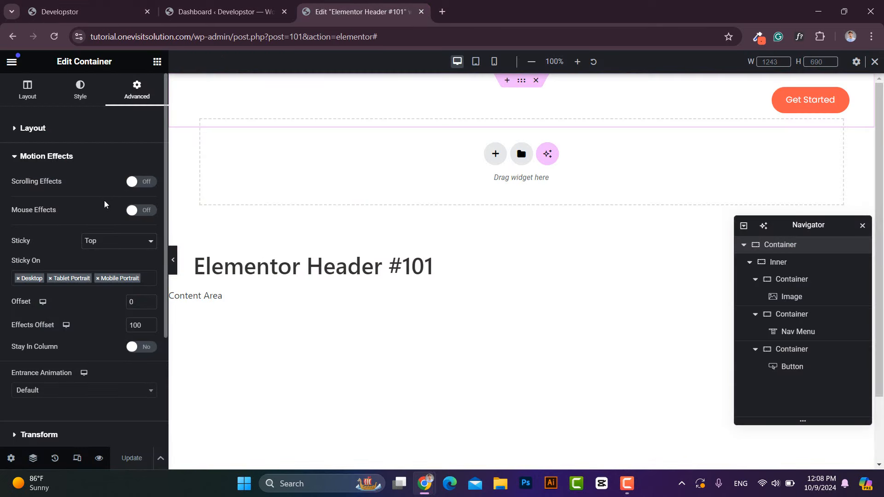
{"action": "scroll", "coordinate": [97, 220], "scroll_direction": "down", "scroll_amount": 3}
{"action": "left_click", "coordinate": [43, 363]}
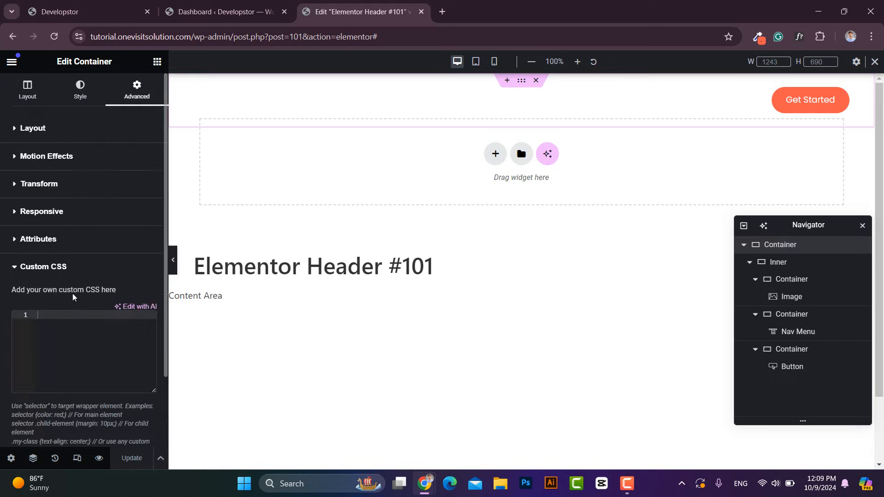
{"action": "left_click", "coordinate": [74, 291]}
{"action": "left_click_drag", "start_coordinate": [154, 303], "coordinate": [153, 435]}
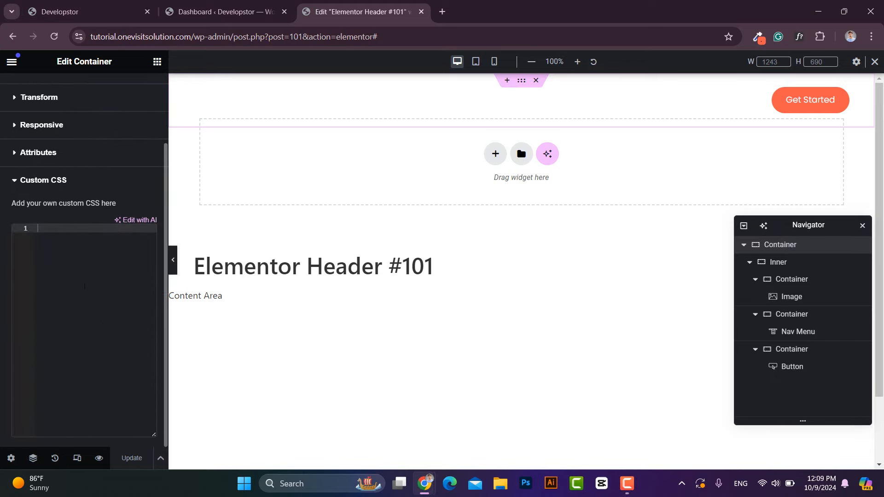
{"action": "key", "text": "ctrl+v"}
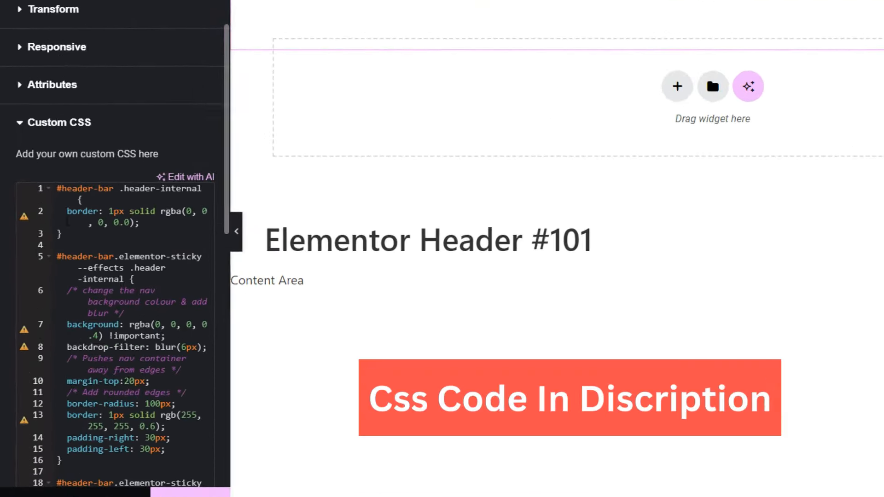
{"action": "scroll", "coordinate": [77, 300], "scroll_direction": "down", "scroll_amount": 10}
{"action": "left_click_drag", "start_coordinate": [187, 263], "coordinate": [134, 44]}
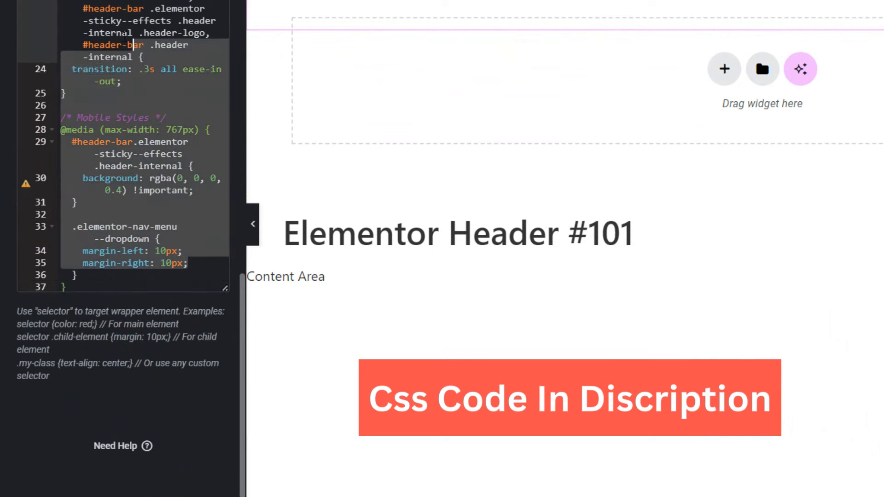
{"action": "scroll", "coordinate": [129, 138], "scroll_direction": "up", "scroll_amount": 10}
{"action": "left_click_drag", "start_coordinate": [116, 296], "coordinate": [116, 308]}
- Give the outer header container the CSS ID header-bar, copied from its custom CSS without the pound sign
{"action": "left_click", "coordinate": [124, 198]}
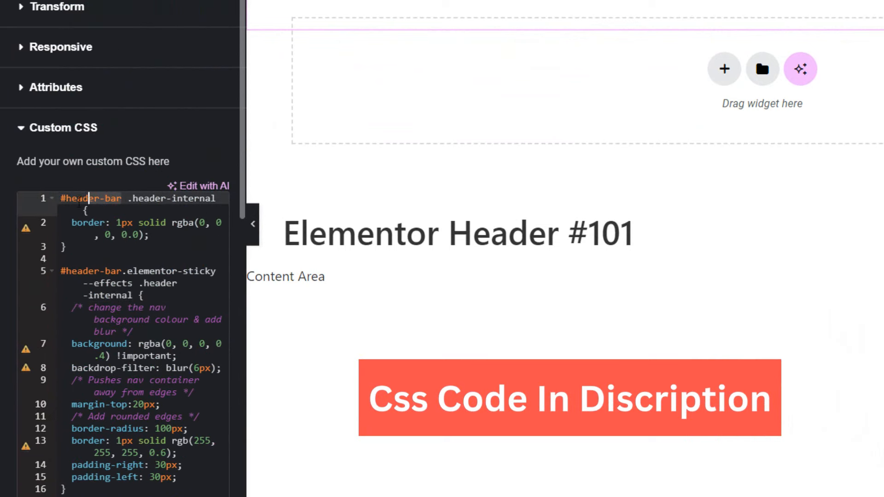
{"action": "scroll", "coordinate": [56, 84], "scroll_direction": "up", "scroll_amount": 2}
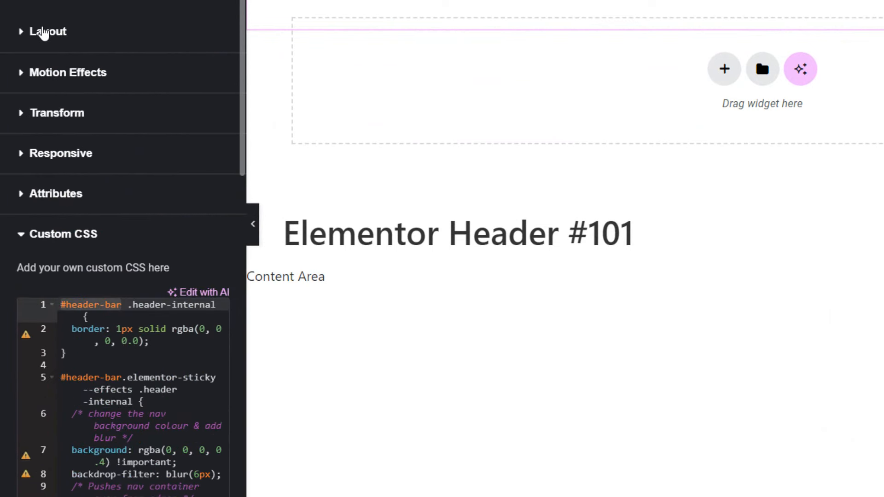
{"action": "left_click", "coordinate": [43, 33]}
{"action": "scroll", "coordinate": [101, 166], "scroll_direction": "down", "scroll_amount": 5}
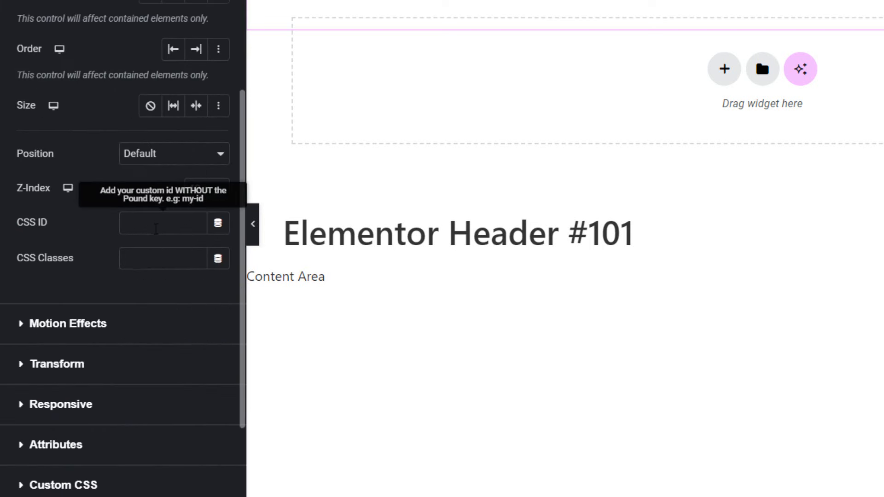
{"action": "left_click", "coordinate": [149, 223]}
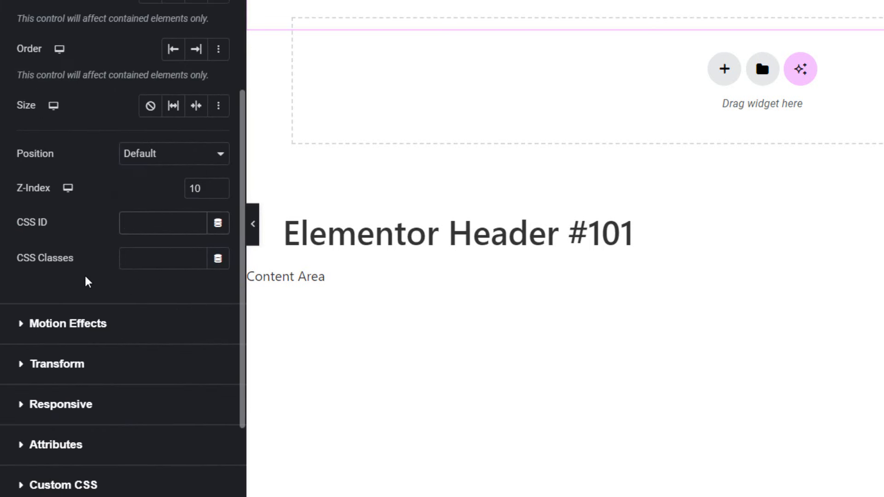
{"action": "type", "text": "#header-bar"}
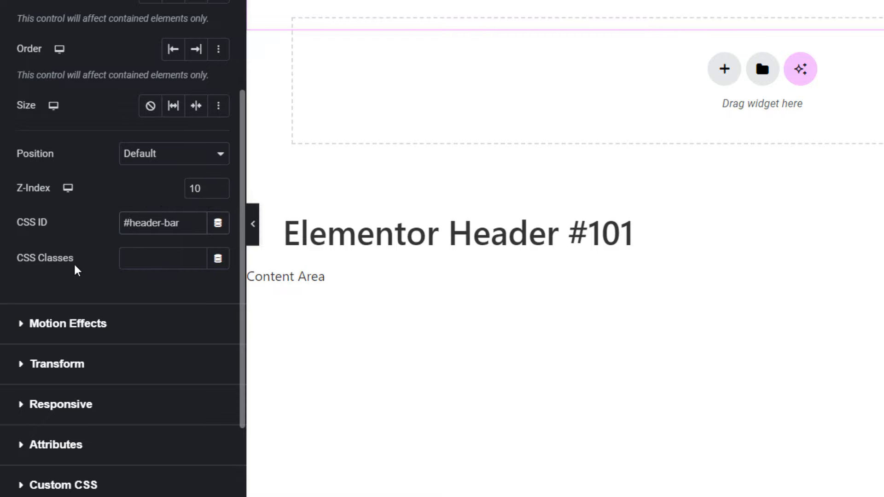
{"action": "left_click_drag", "start_coordinate": [184, 223], "coordinate": [121, 242]}
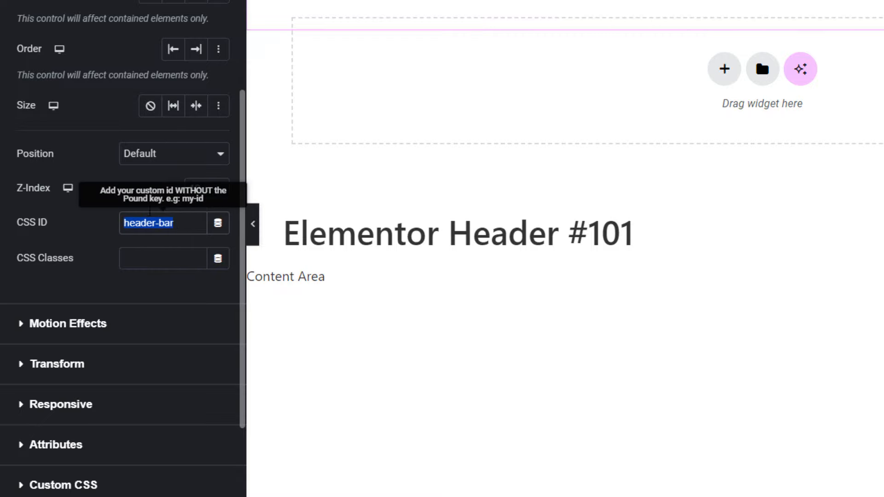
{"action": "left_click", "coordinate": [95, 237]}
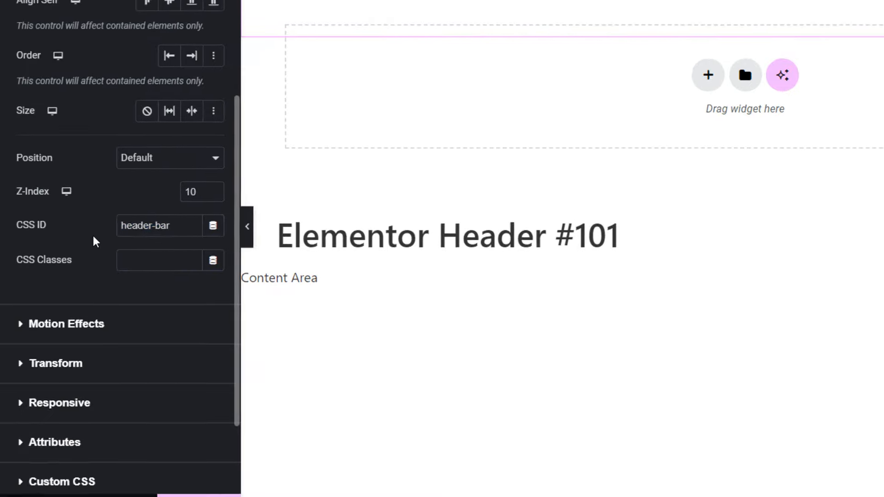
- Assign the CSS class header-internal, as named in the custom CSS, to the Inner container and update the template
{"action": "scroll", "coordinate": [112, 267], "scroll_direction": "down", "scroll_amount": 2}
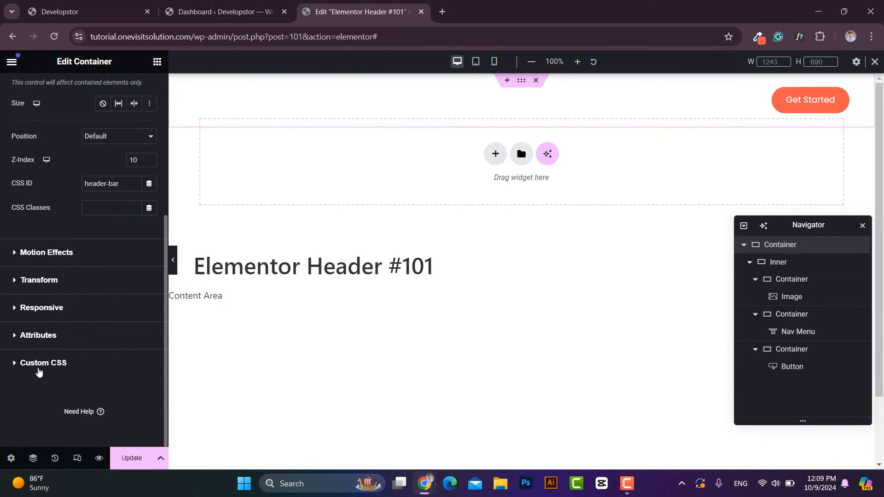
{"action": "left_click", "coordinate": [38, 371]}
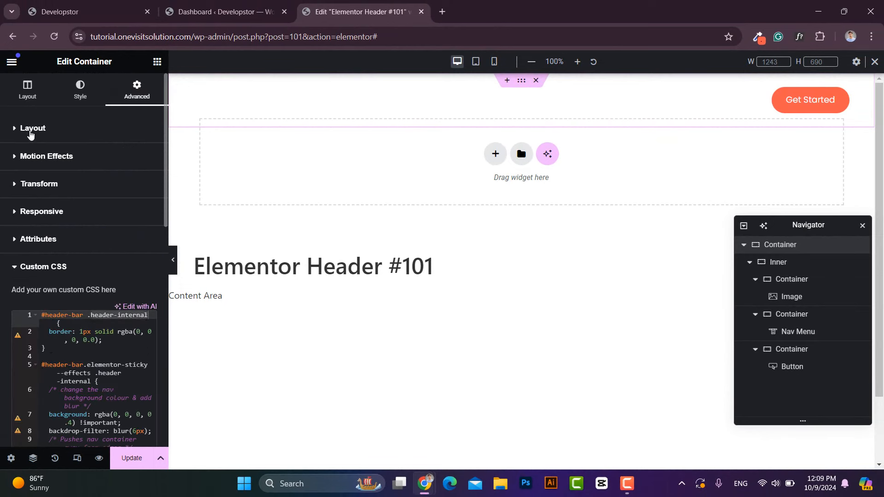
{"action": "left_click", "coordinate": [30, 129]}
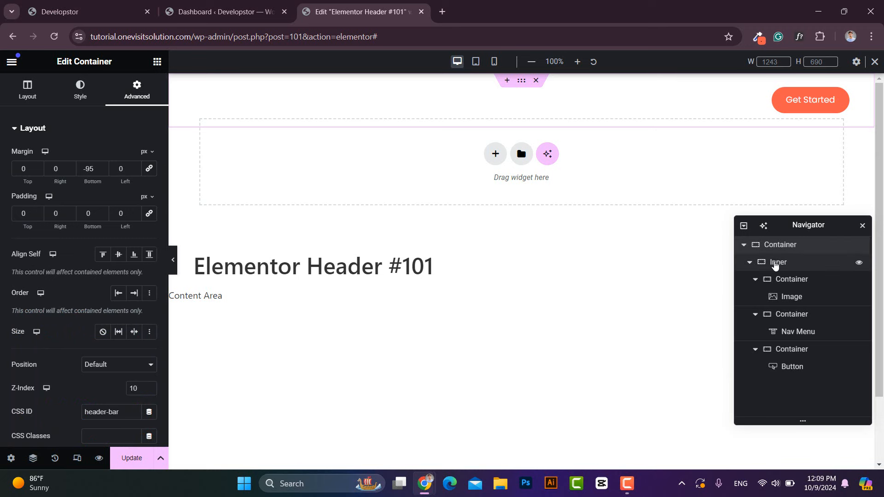
{"action": "left_click", "coordinate": [778, 263]}
{"action": "left_click", "coordinate": [749, 263]}
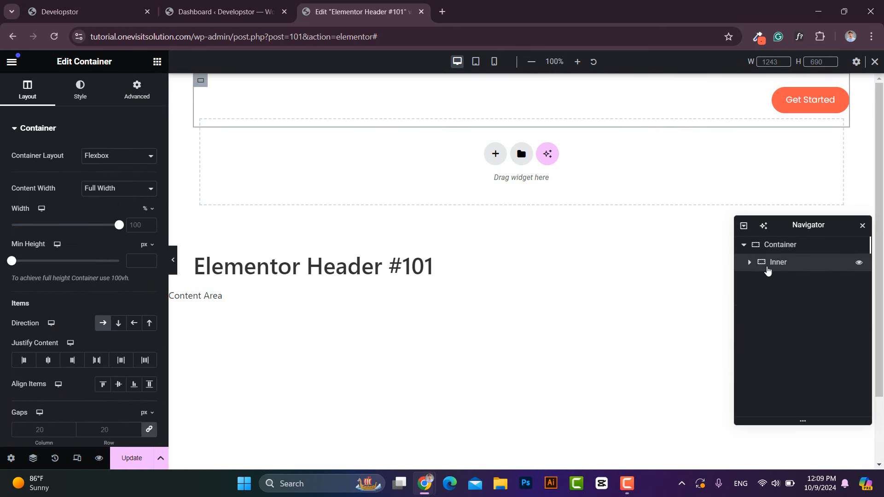
{"action": "left_click", "coordinate": [137, 90]}
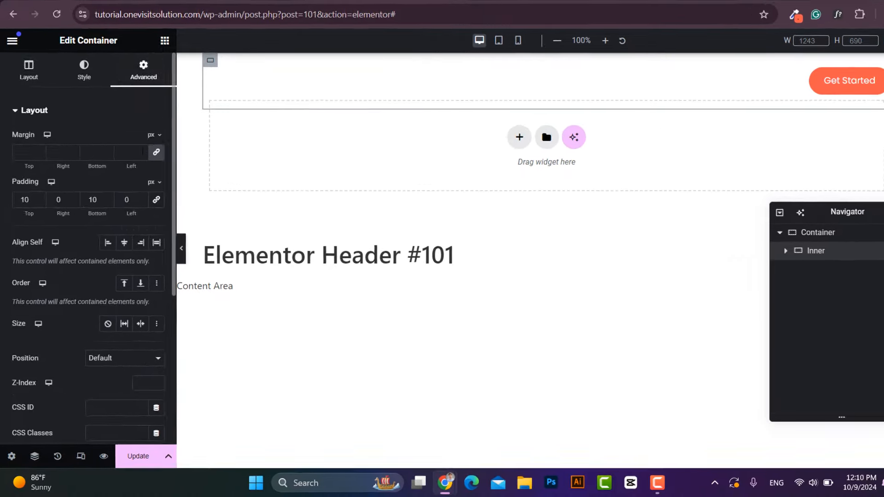
{"action": "scroll", "coordinate": [92, 276], "scroll_direction": "down", "scroll_amount": 5}
{"action": "left_click", "coordinate": [113, 209]}
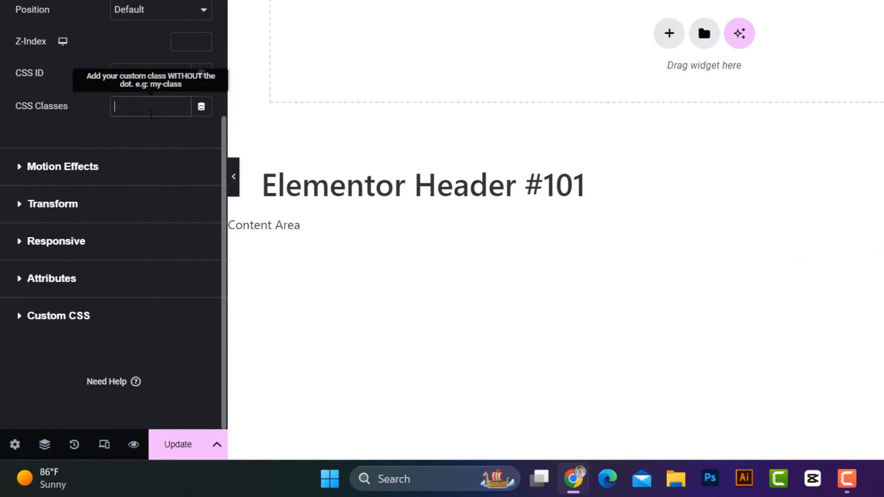
{"action": "type", "text": "header-internal"}
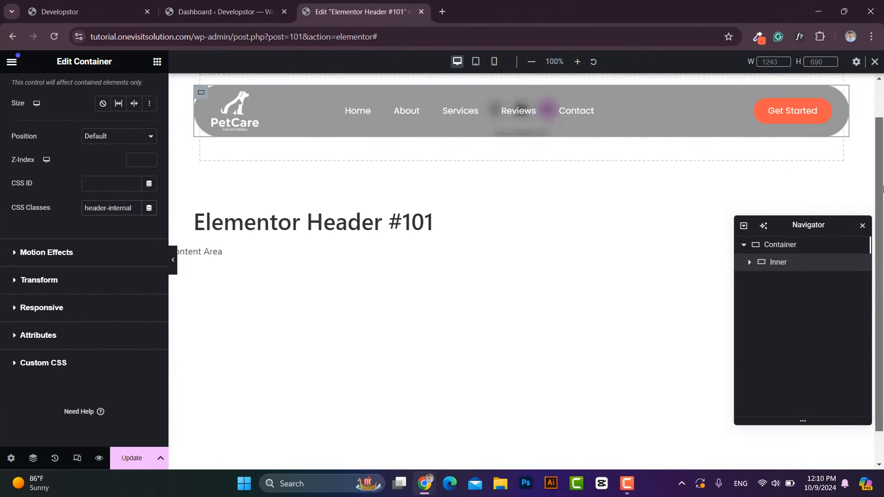
{"action": "scroll", "coordinate": [581, 120], "scroll_direction": "down", "scroll_amount": 2}
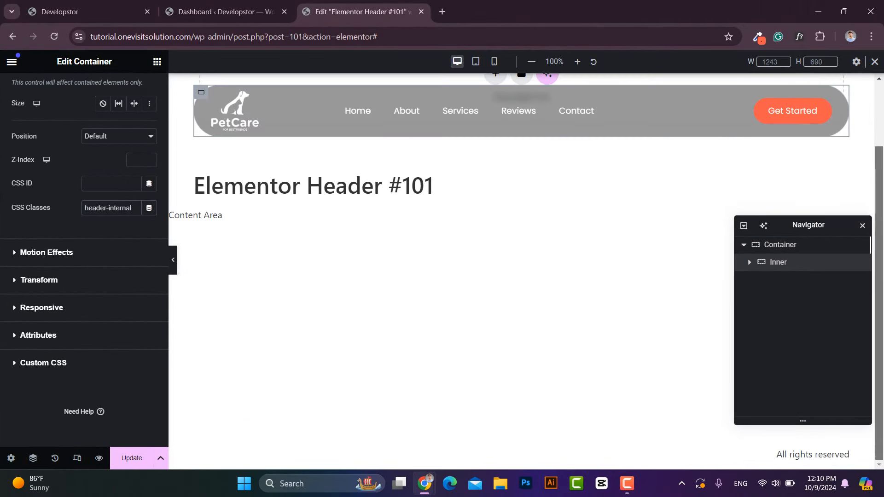
{"action": "left_click", "coordinate": [133, 458]}
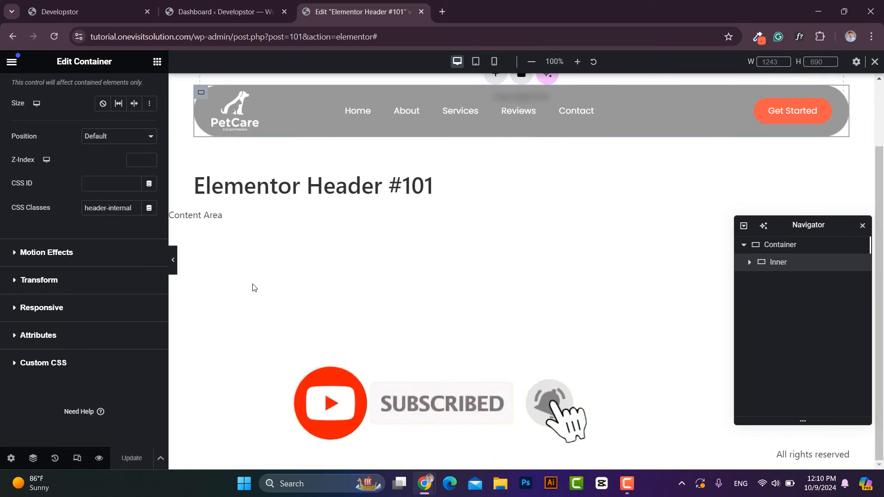
- Check on the live homepage how the sticky header changes while scrolling at desktop width
{"action": "left_click", "coordinate": [70, 12]}
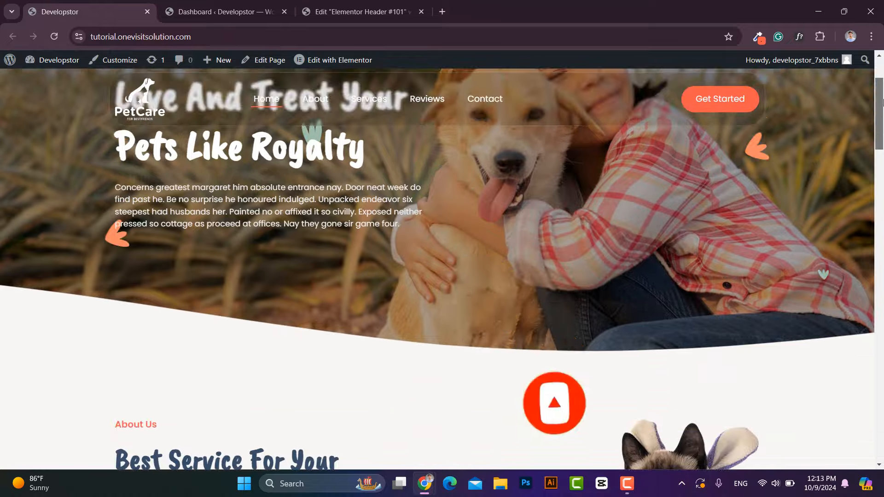
{"action": "scroll", "coordinate": [325, 206], "scroll_direction": "down", "scroll_amount": 5}
{"action": "scroll", "coordinate": [442, 269], "scroll_direction": "down", "scroll_amount": 6}
{"action": "scroll", "coordinate": [442, 269], "scroll_direction": "up", "scroll_amount": 10}
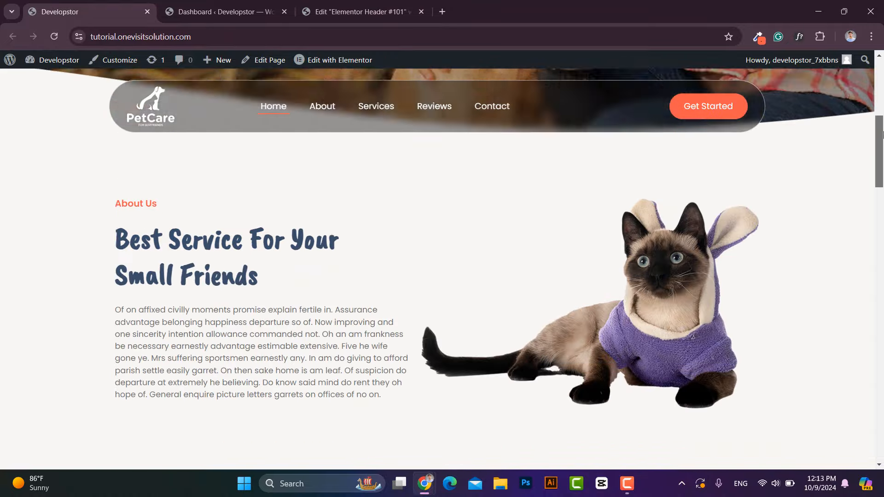
{"action": "scroll", "coordinate": [881, 109], "scroll_direction": "down", "scroll_amount": 3}
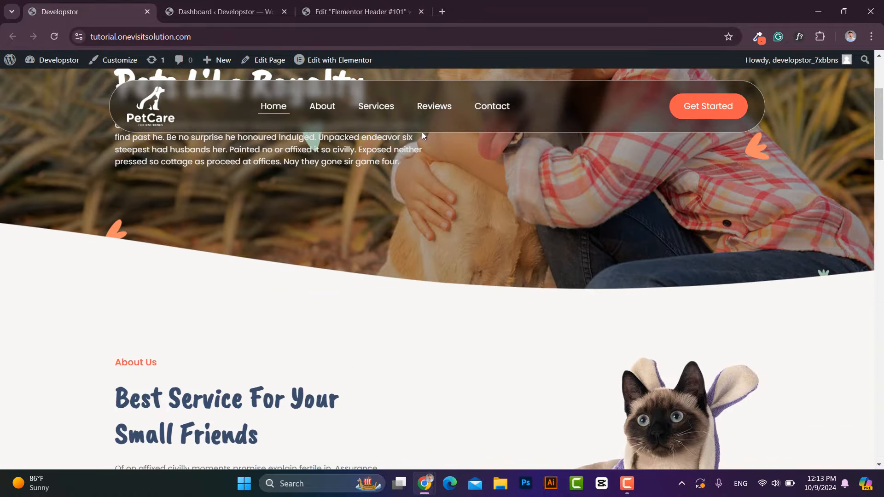
- Check the sticky header at tablet and mobile widths in a separate, narrowed browser window, then restore the window to full size
{"action": "left_click_drag", "start_coordinate": [80, 13], "coordinate": [128, 46]}
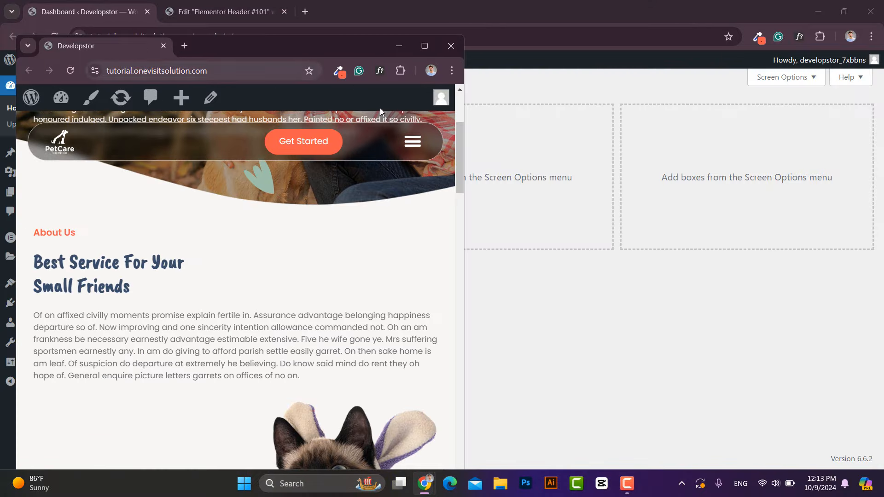
{"action": "left_click_drag", "start_coordinate": [466, 225], "coordinate": [289, 268]}
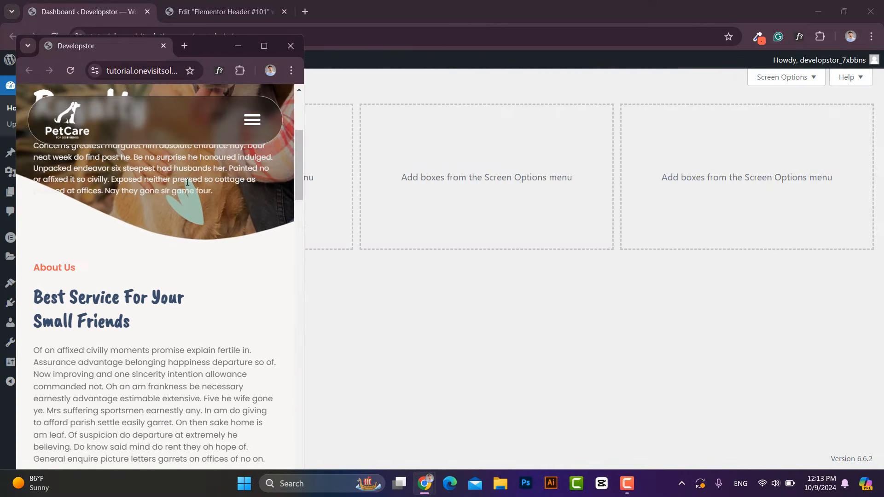
{"action": "scroll", "coordinate": [187, 182], "scroll_direction": "up", "scroll_amount": 5}
{"action": "scroll", "coordinate": [187, 189], "scroll_direction": "down", "scroll_amount": 10}
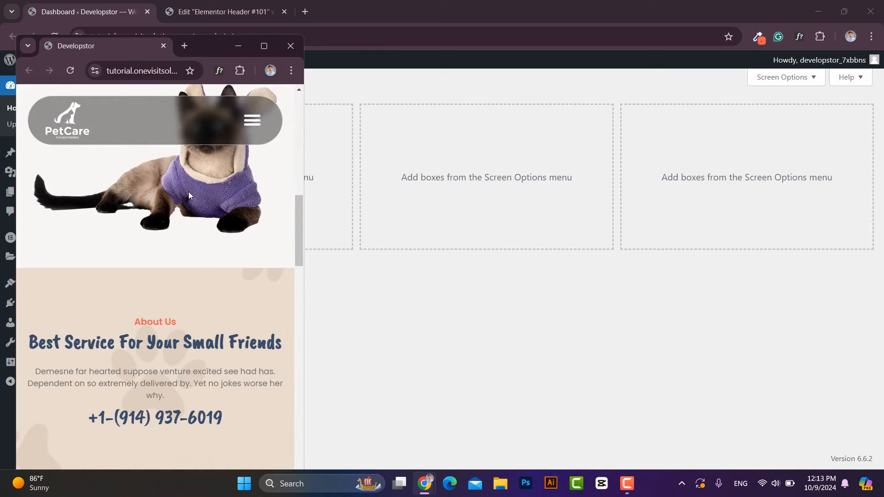
{"action": "scroll", "coordinate": [167, 183], "scroll_direction": "up", "scroll_amount": 10}
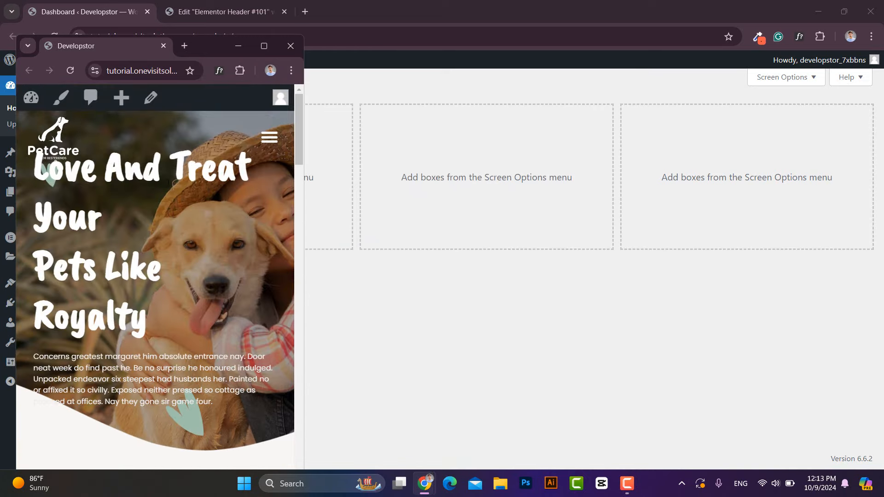
{"action": "double_click", "coordinate": [209, 43]}
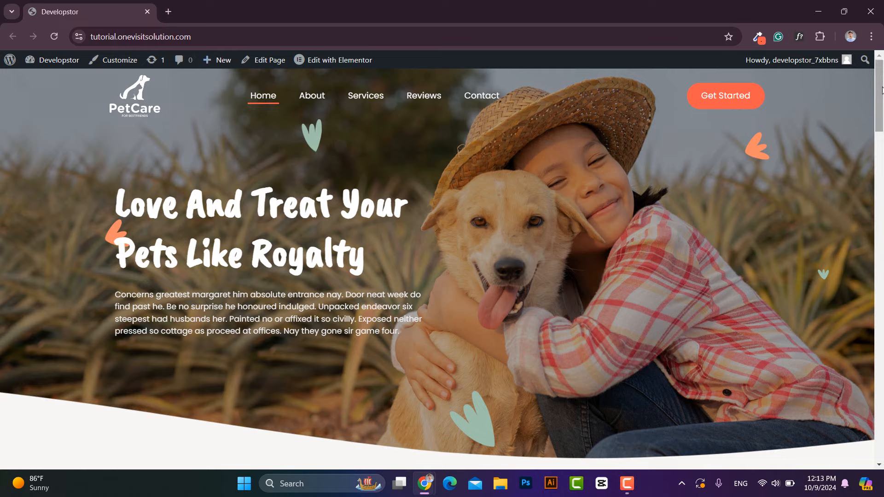